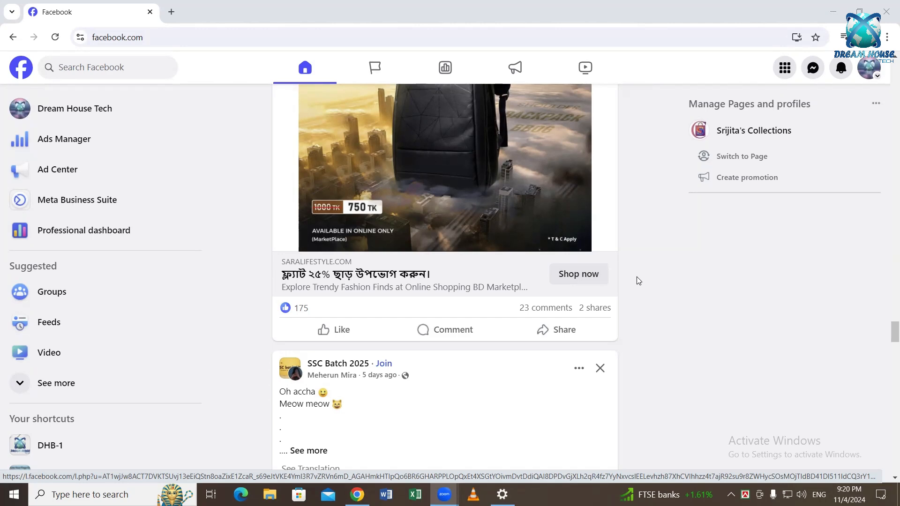
Open the shop page of the SaRa Lifestyle Ltd. backpack ad in the feed, then close it and return to the feed
{"action": "scroll", "coordinate": [567, 281], "scroll_direction": "up", "scroll_amount": 5}
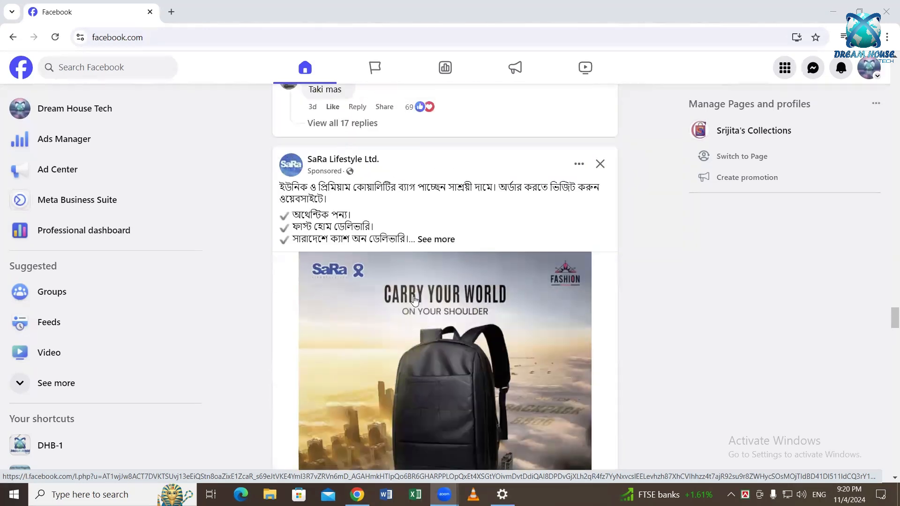
{"action": "scroll", "coordinate": [451, 287], "scroll_direction": "down", "scroll_amount": 4}
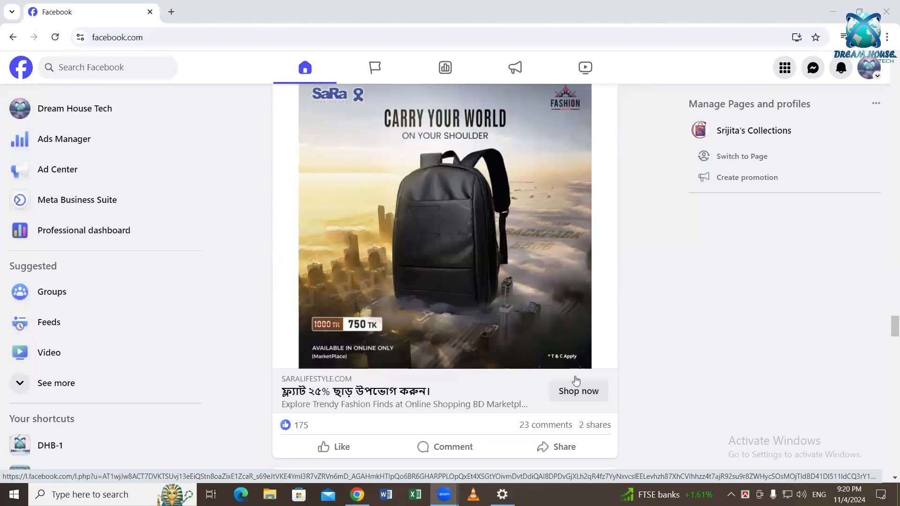
{"action": "left_click", "coordinate": [589, 393]}
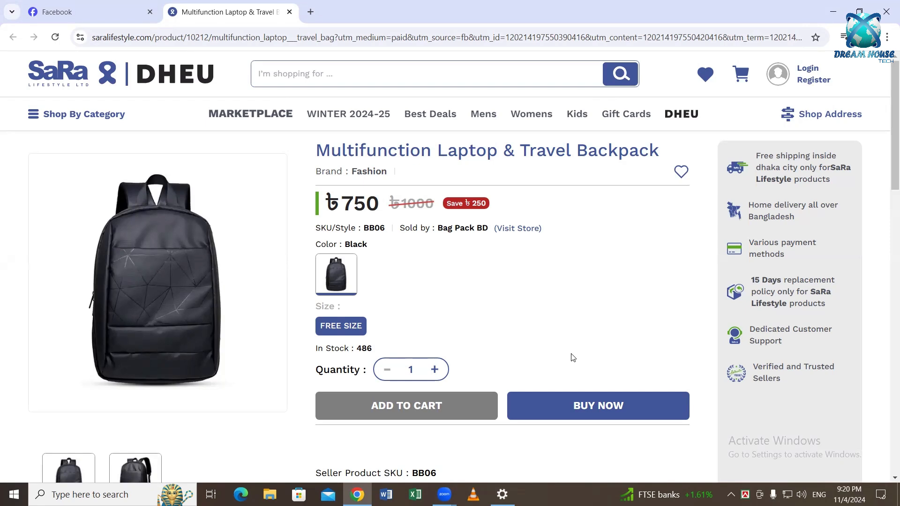
{"action": "left_click", "coordinate": [289, 11]}
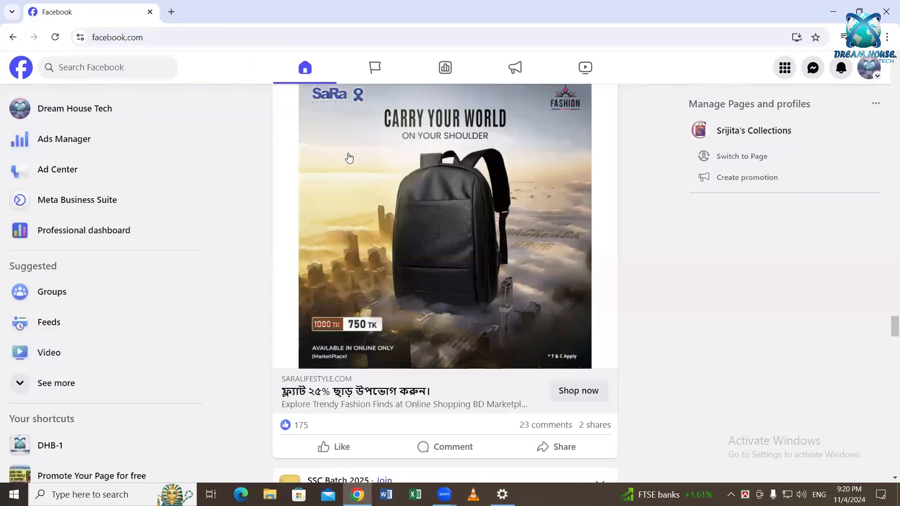
Open the SaRa Lifestyle Ltd. page from its sponsored post and examine its header, intro details and featured posts
{"action": "scroll", "coordinate": [348, 155], "scroll_direction": "up", "scroll_amount": 5}
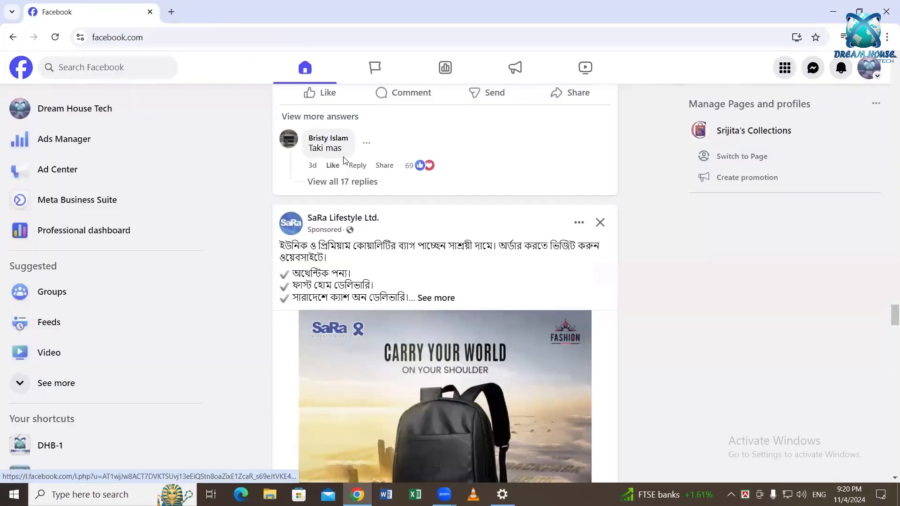
{"action": "left_click", "coordinate": [324, 219]}
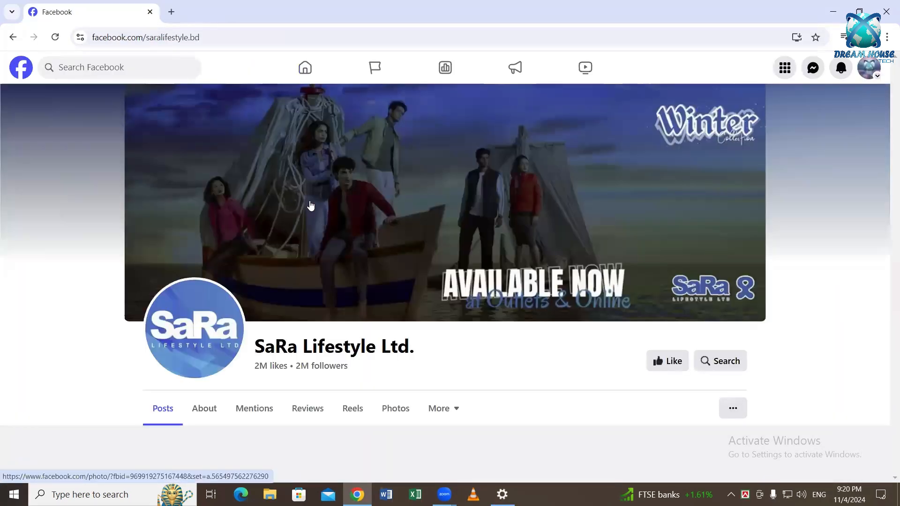
{"action": "scroll", "coordinate": [670, 313], "scroll_direction": "down", "scroll_amount": 1}
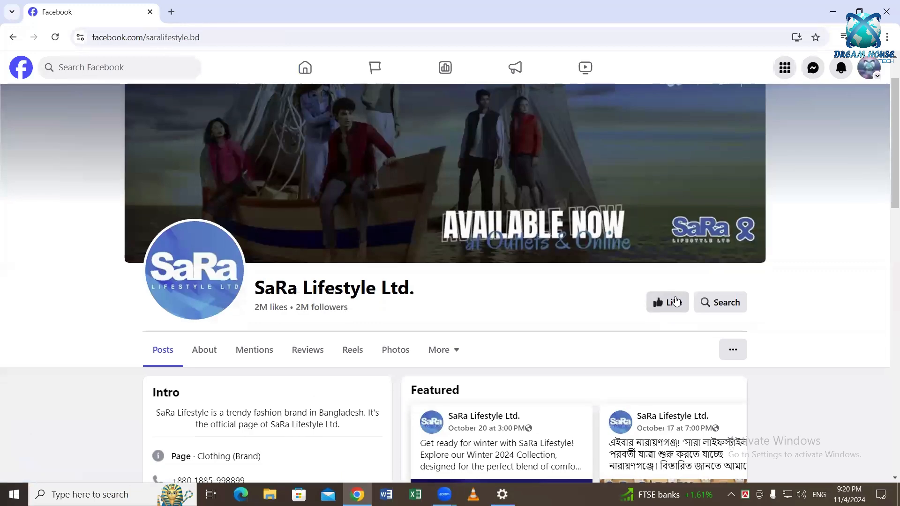
{"action": "scroll", "coordinate": [478, 304], "scroll_direction": "down", "scroll_amount": 5}
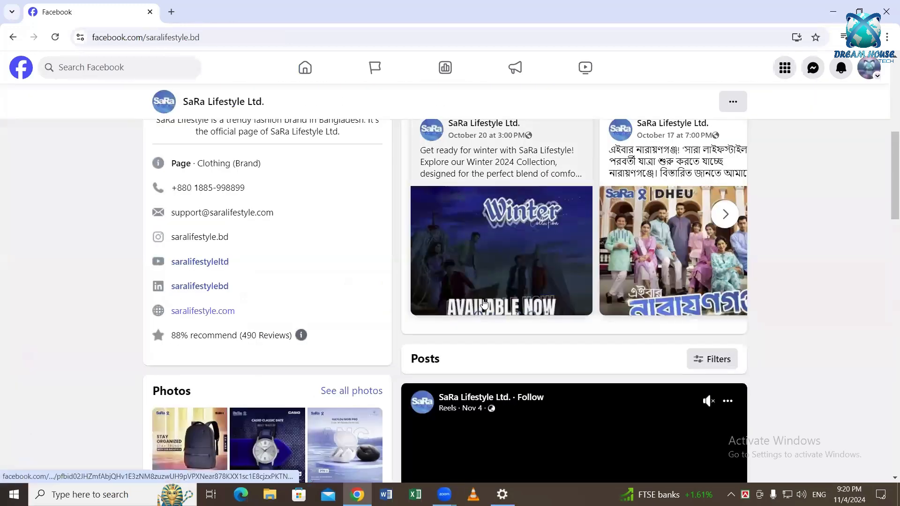
{"action": "scroll", "coordinate": [485, 303], "scroll_direction": "up", "scroll_amount": 3}
{"action": "mouse_move", "coordinate": [393, 183]}
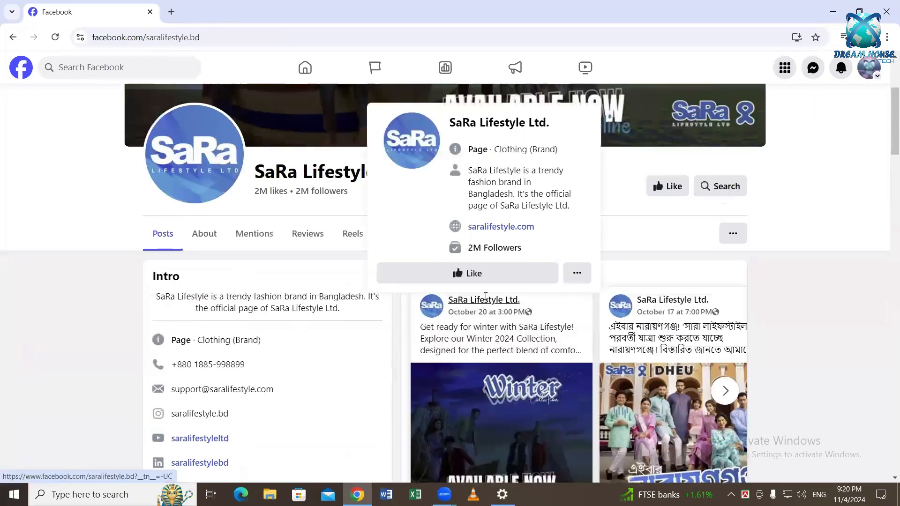
{"action": "scroll", "coordinate": [393, 183], "scroll_direction": "up", "scroll_amount": 2}
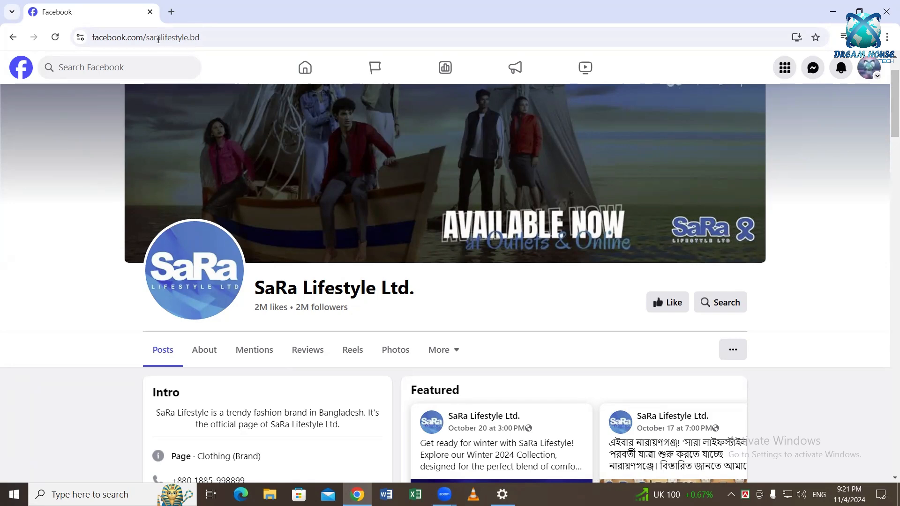
{"action": "scroll", "coordinate": [337, 280], "scroll_direction": "down", "scroll_amount": 3}
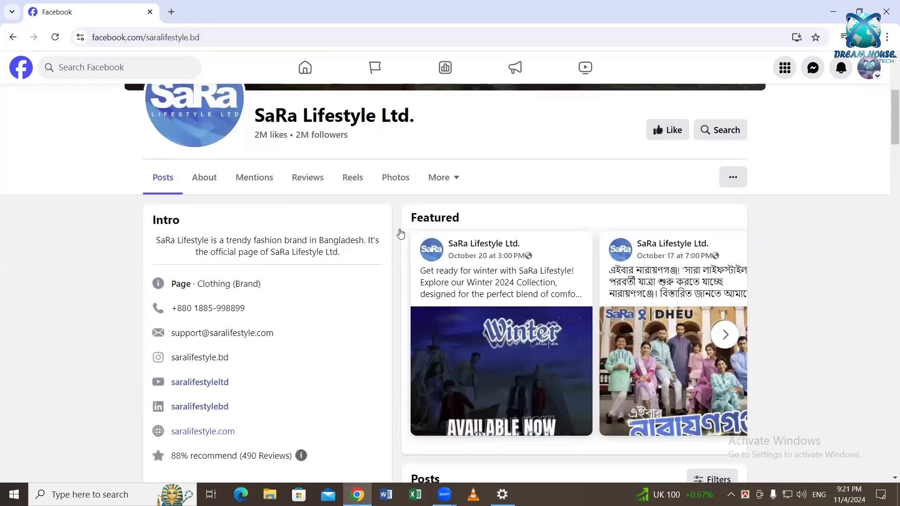
{"action": "scroll", "coordinate": [398, 235], "scroll_direction": "up", "scroll_amount": 4}
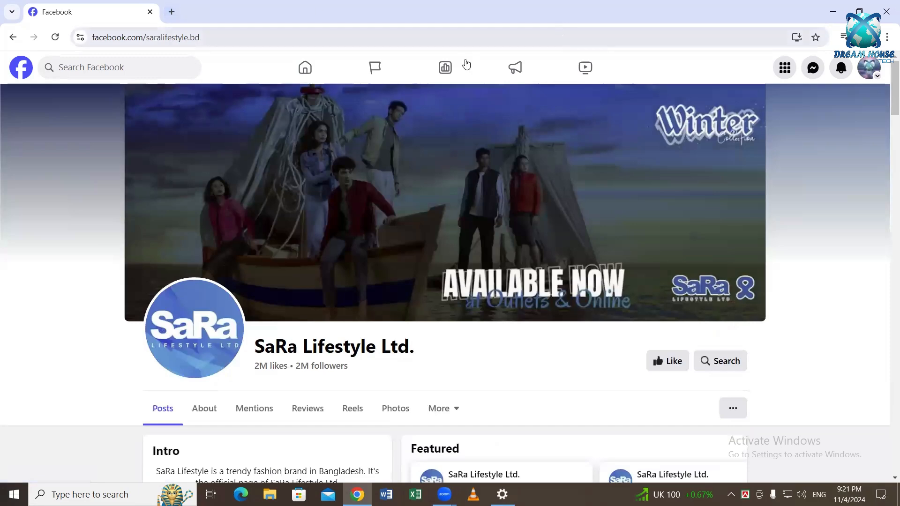
Go to the Dream House Tech page and open its Professional dashboard
{"action": "left_click", "coordinate": [870, 68]}
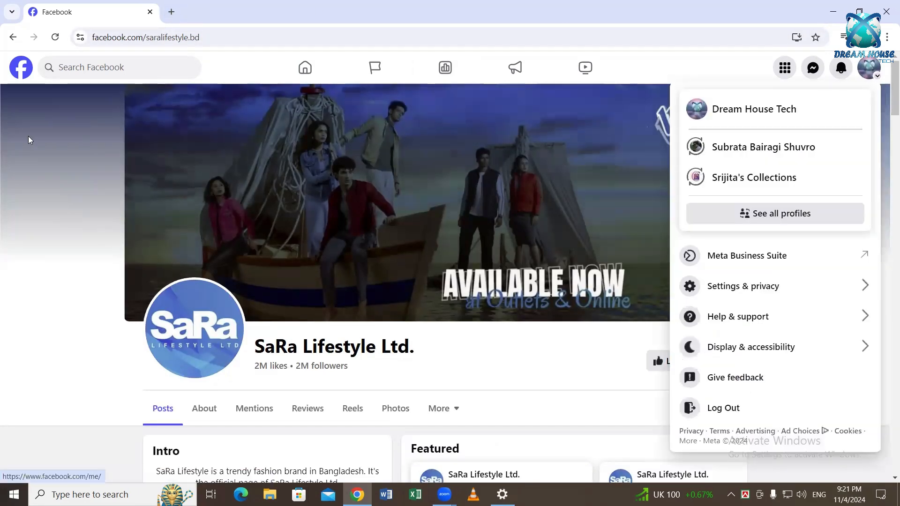
{"action": "left_click", "coordinate": [752, 110]}
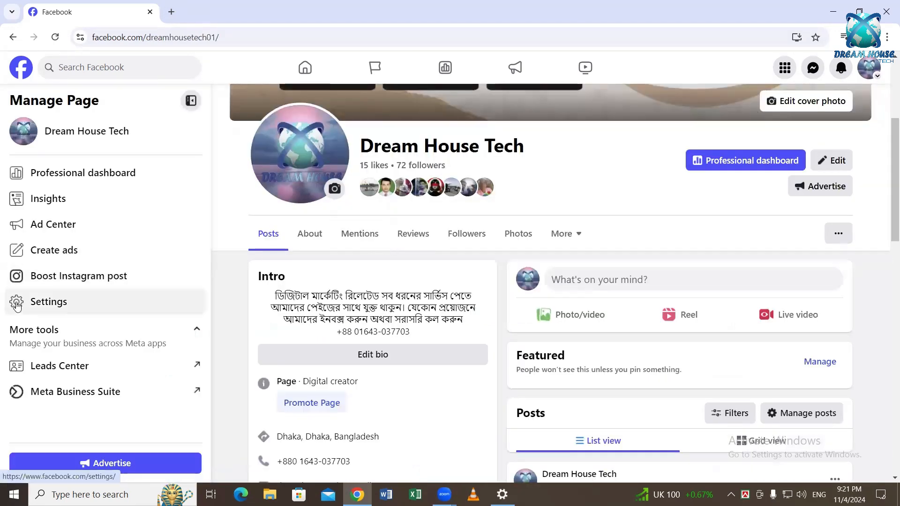
{"action": "scroll", "coordinate": [46, 304], "scroll_direction": "down", "scroll_amount": 1}
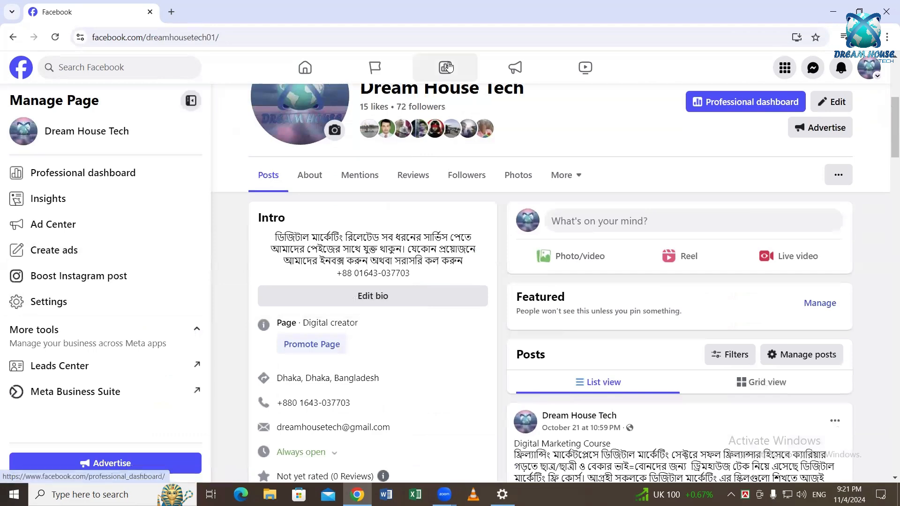
{"action": "left_click", "coordinate": [446, 67]}
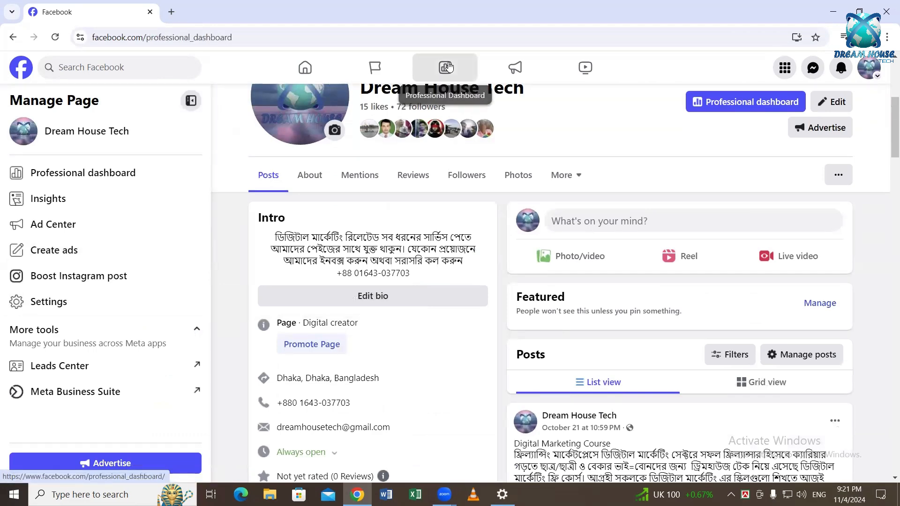
Examine the Professional dashboard's full list of insights, audience, page and platform tools
{"action": "scroll", "coordinate": [71, 359], "scroll_direction": "down", "scroll_amount": 9}
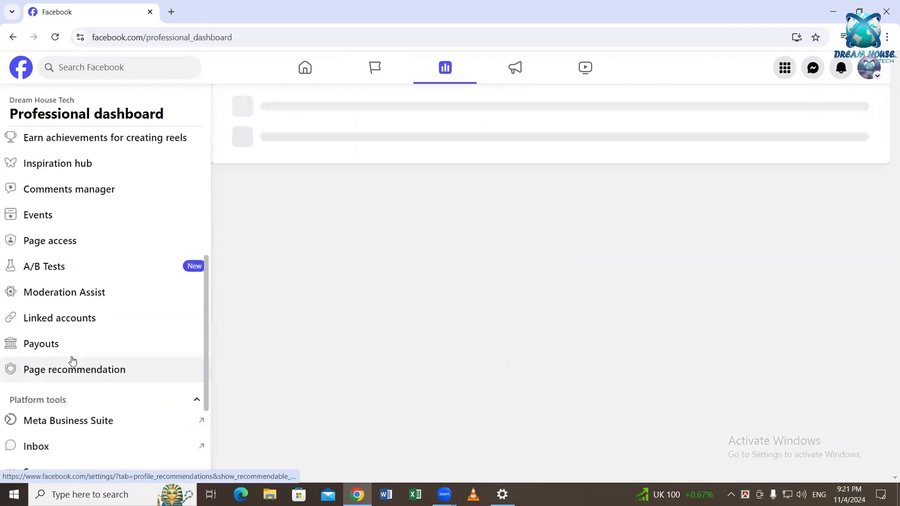
{"action": "scroll", "coordinate": [85, 358], "scroll_direction": "up", "scroll_amount": 2}
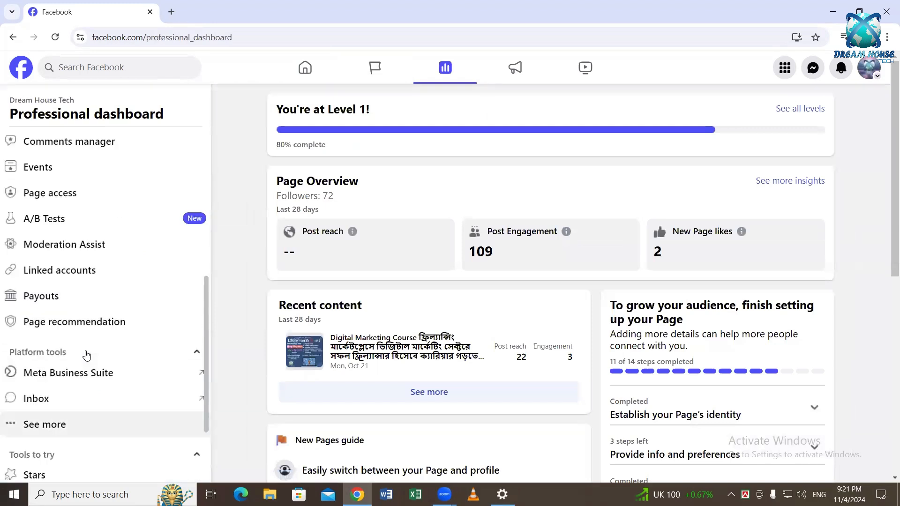
{"action": "scroll", "coordinate": [85, 357], "scroll_direction": "down", "scroll_amount": 2}
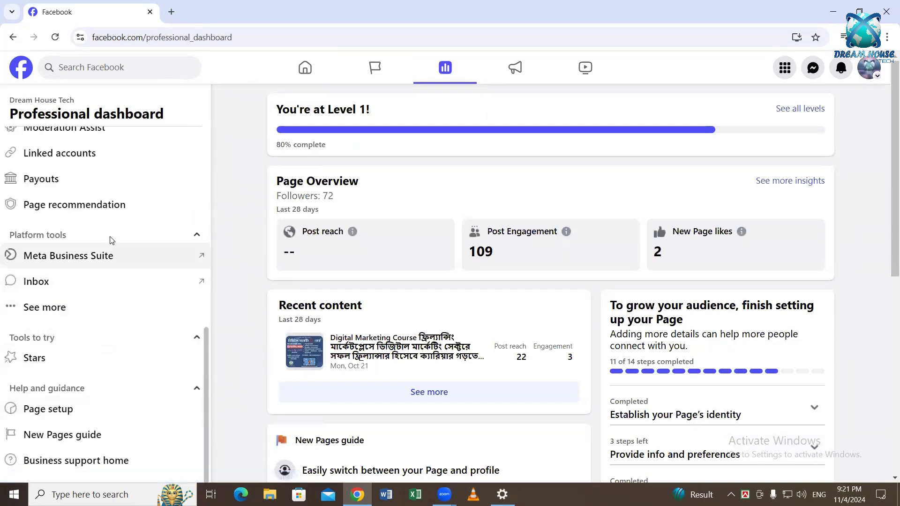
{"action": "scroll", "coordinate": [110, 234], "scroll_direction": "up", "scroll_amount": 3}
{"action": "scroll", "coordinate": [112, 222], "scroll_direction": "up", "scroll_amount": 4}
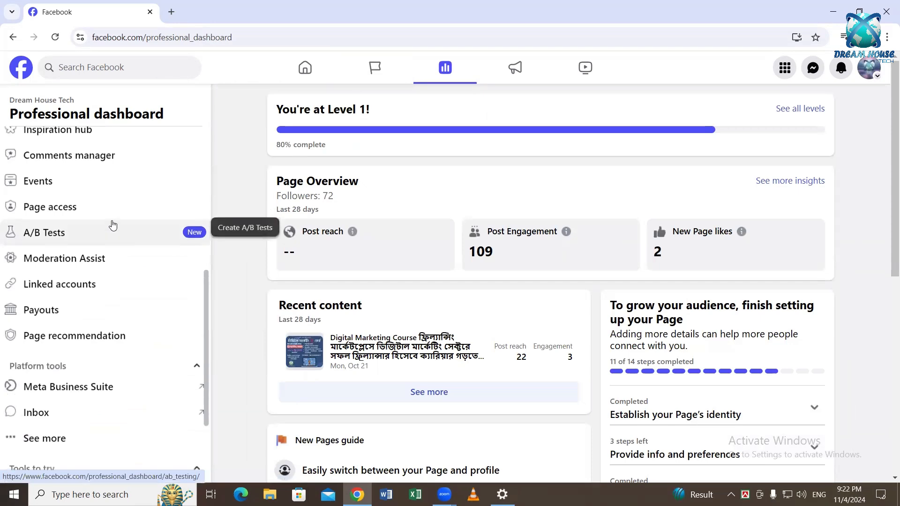
{"action": "right_click", "coordinate": [113, 220]}
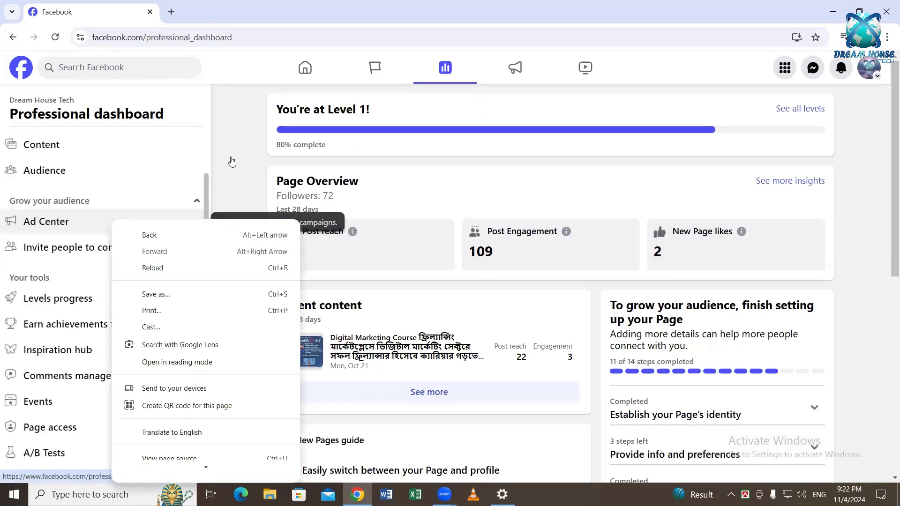
{"action": "left_click", "coordinate": [231, 161]}
{"action": "scroll", "coordinate": [51, 264], "scroll_direction": "down", "scroll_amount": 1}
{"action": "scroll", "coordinate": [51, 264], "scroll_direction": "down", "scroll_amount": 7}
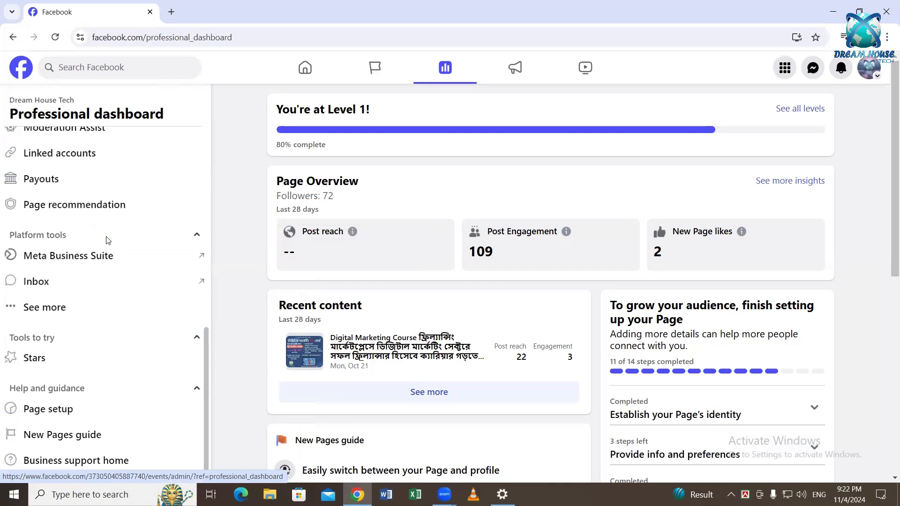
{"action": "scroll", "coordinate": [159, 244], "scroll_direction": "up", "scroll_amount": 8}
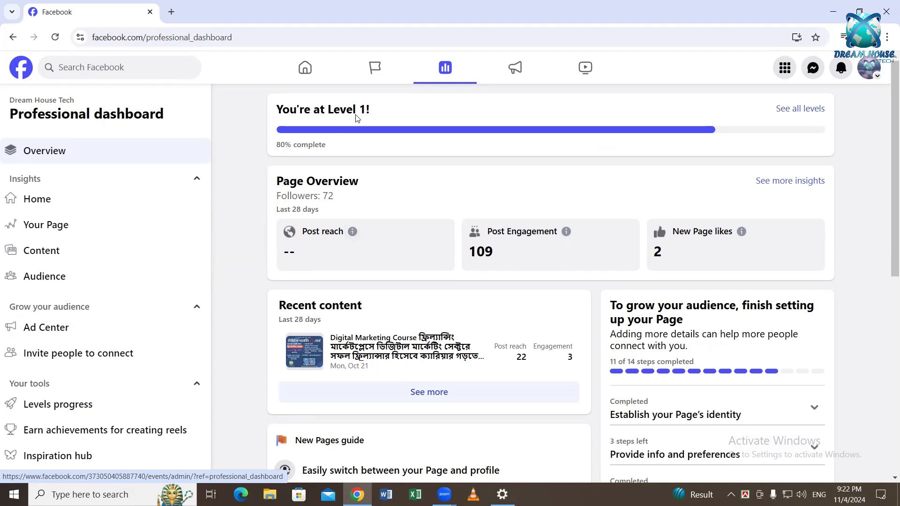
{"action": "scroll", "coordinate": [168, 175], "scroll_direction": "down", "scroll_amount": 5}
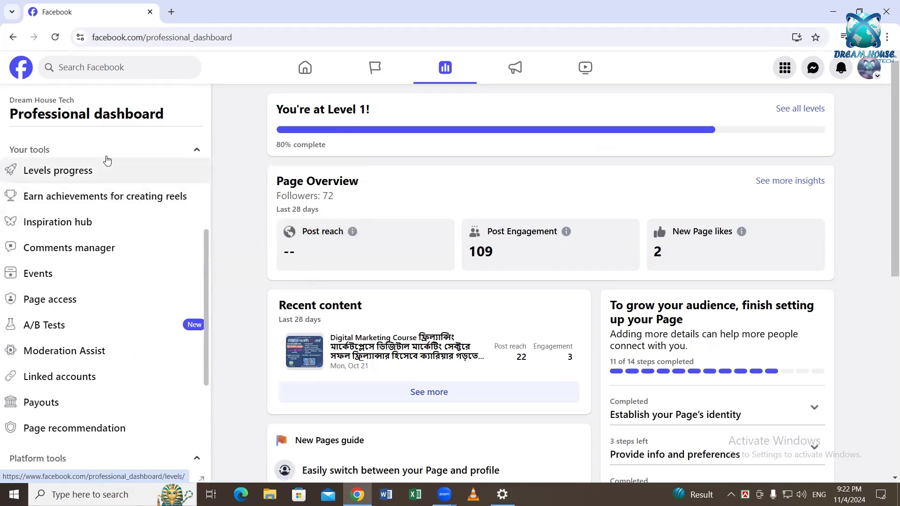
{"action": "scroll", "coordinate": [107, 164], "scroll_direction": "down", "scroll_amount": 5}
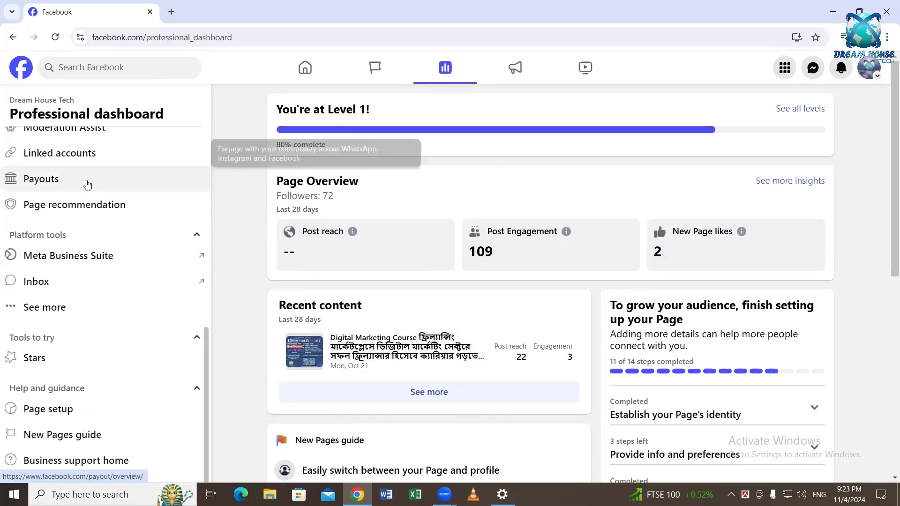
Open Meta Business Suite for the page and go to the Automations of its Inbox
{"action": "left_click", "coordinate": [60, 261]}
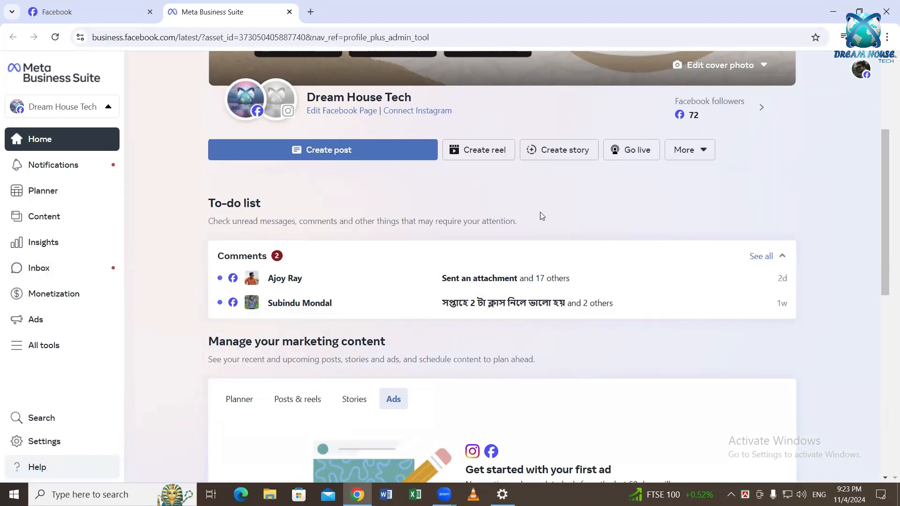
{"action": "left_click", "coordinate": [41, 269]}
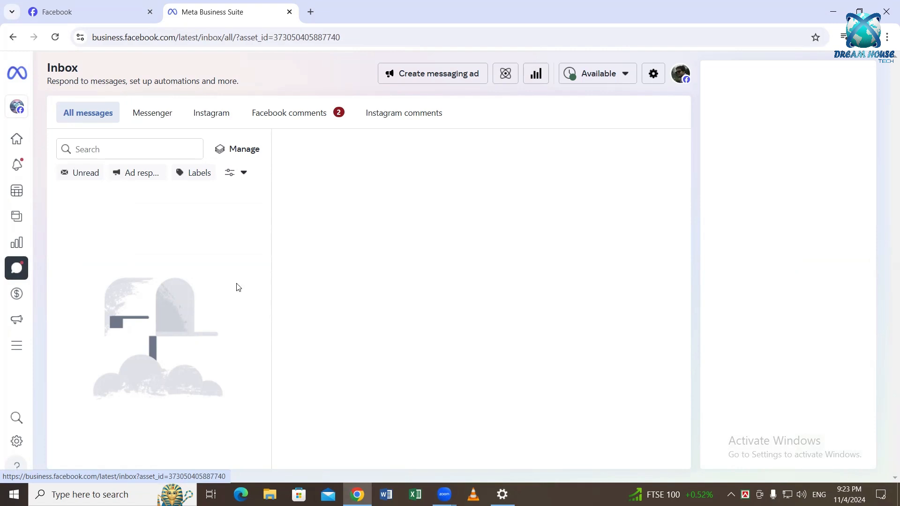
{"action": "mouse_move", "coordinate": [21, 88]}
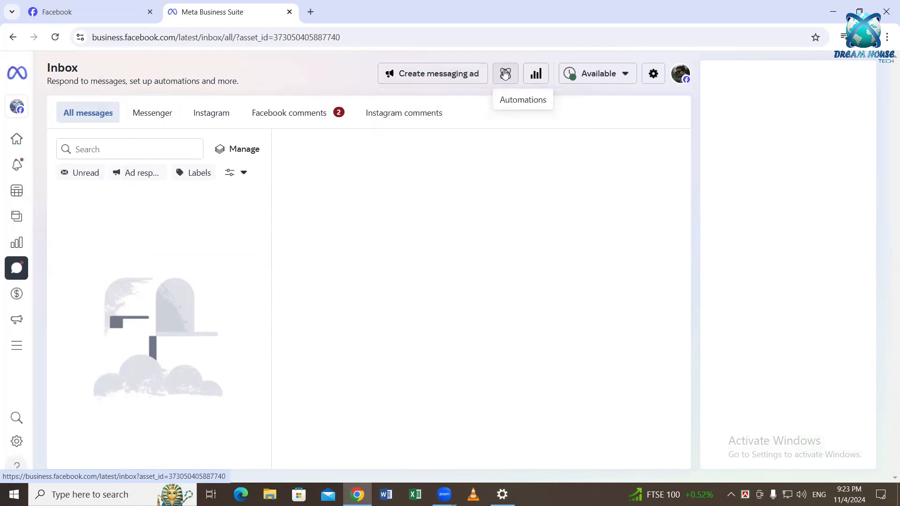
{"action": "left_click", "coordinate": [505, 74]}
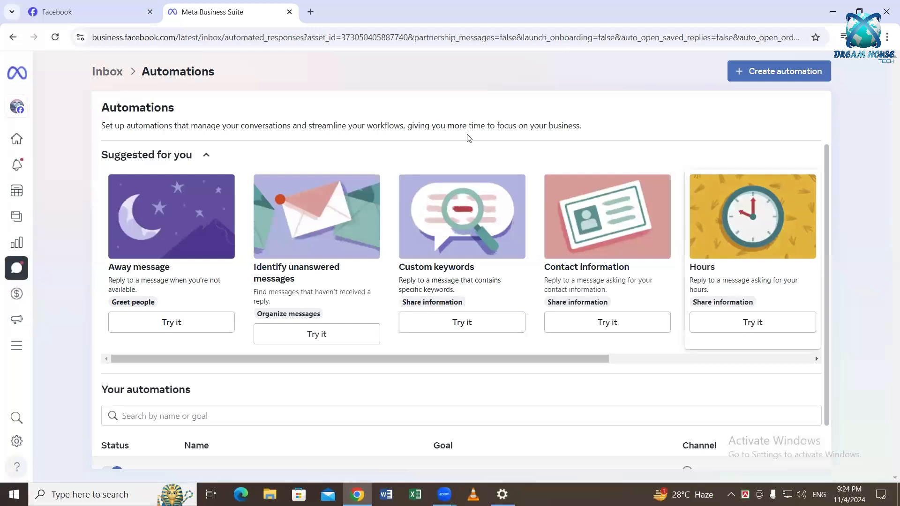
Review the existing automations, then start creating a new automation and look through the available templates
{"action": "scroll", "coordinate": [186, 208], "scroll_direction": "down", "scroll_amount": 2}
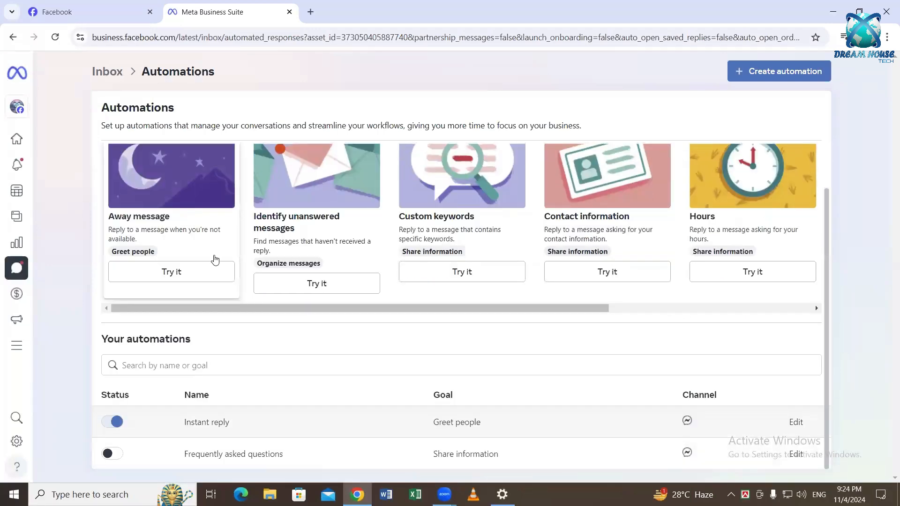
{"action": "scroll", "coordinate": [215, 259], "scroll_direction": "up", "scroll_amount": 2}
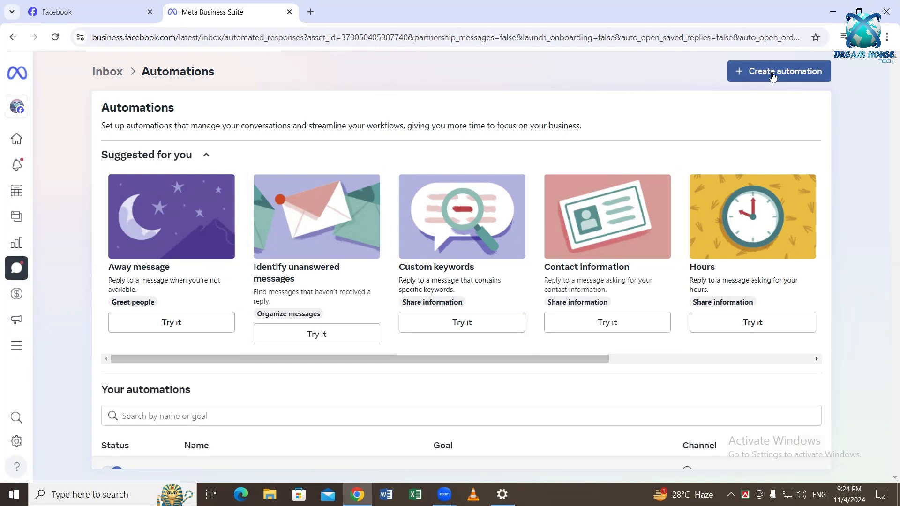
{"action": "left_click", "coordinate": [772, 75]}
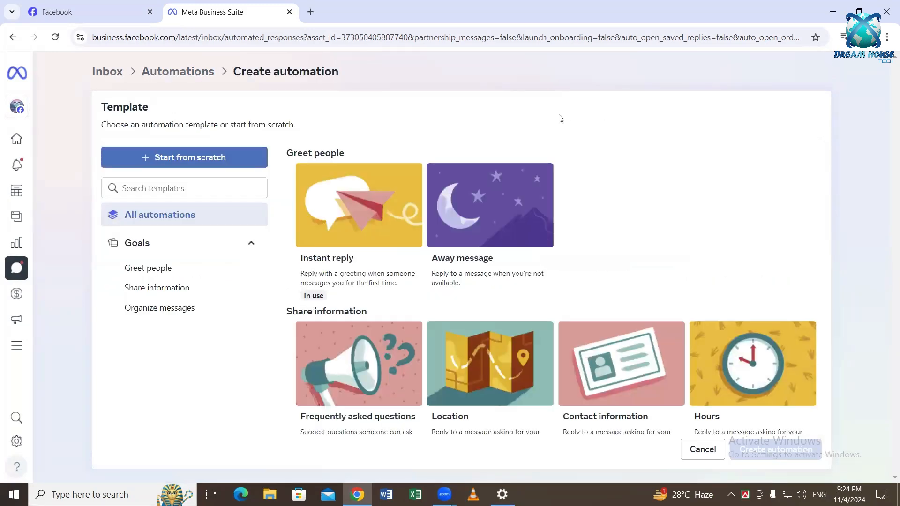
{"action": "scroll", "coordinate": [417, 276], "scroll_direction": "down", "scroll_amount": 3}
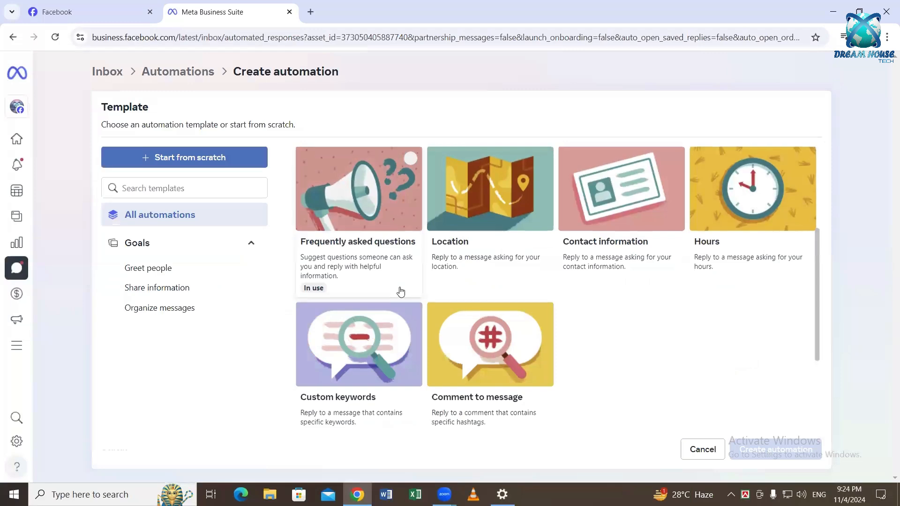
{"action": "scroll", "coordinate": [401, 291], "scroll_direction": "up", "scroll_amount": 3}
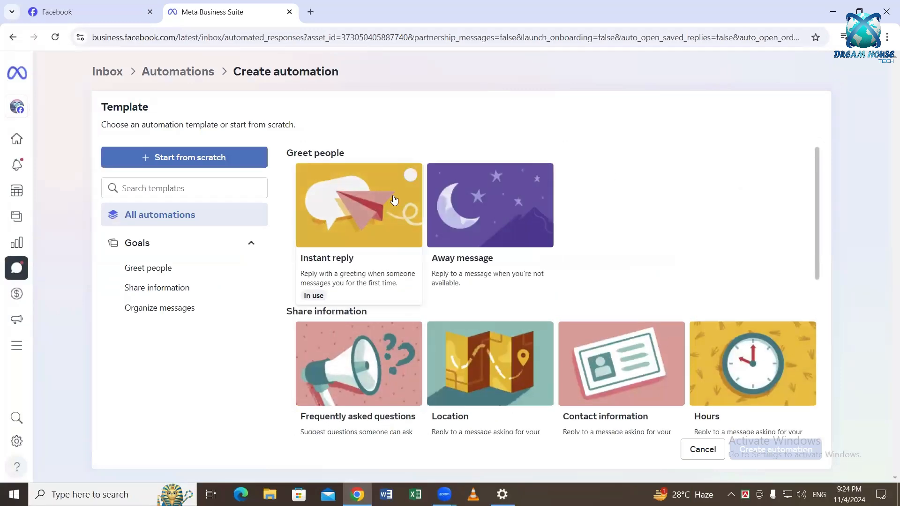
{"action": "scroll", "coordinate": [365, 276], "scroll_direction": "down", "scroll_amount": 1}
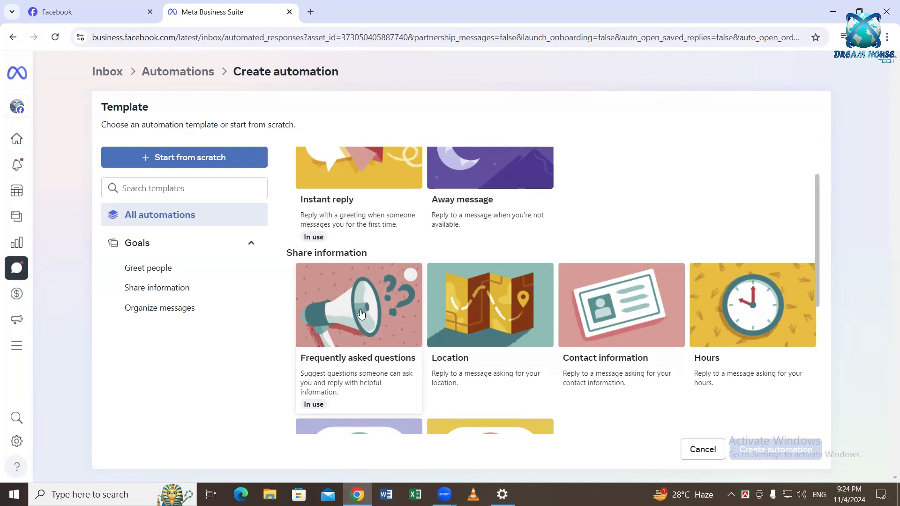
Choose the Instant reply template and open its existing automation for editing
{"action": "scroll", "coordinate": [359, 311], "scroll_direction": "up", "scroll_amount": 2}
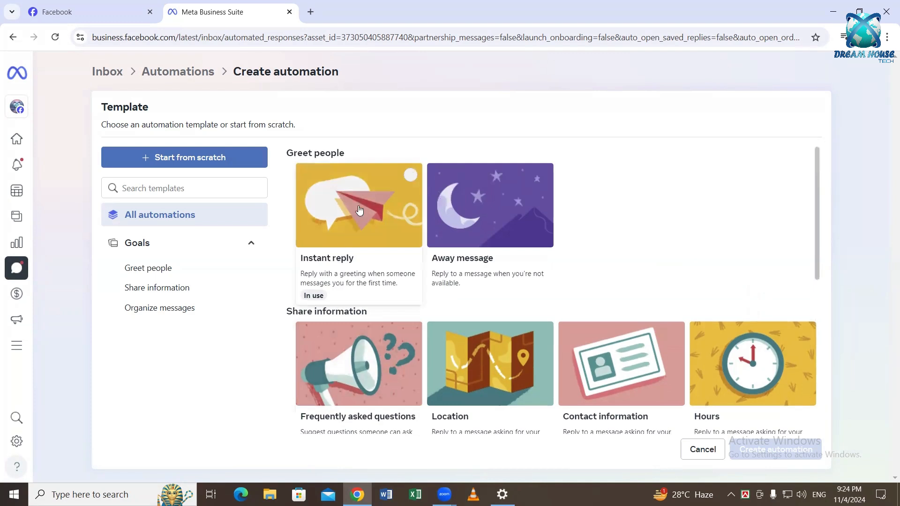
{"action": "left_click", "coordinate": [410, 180]}
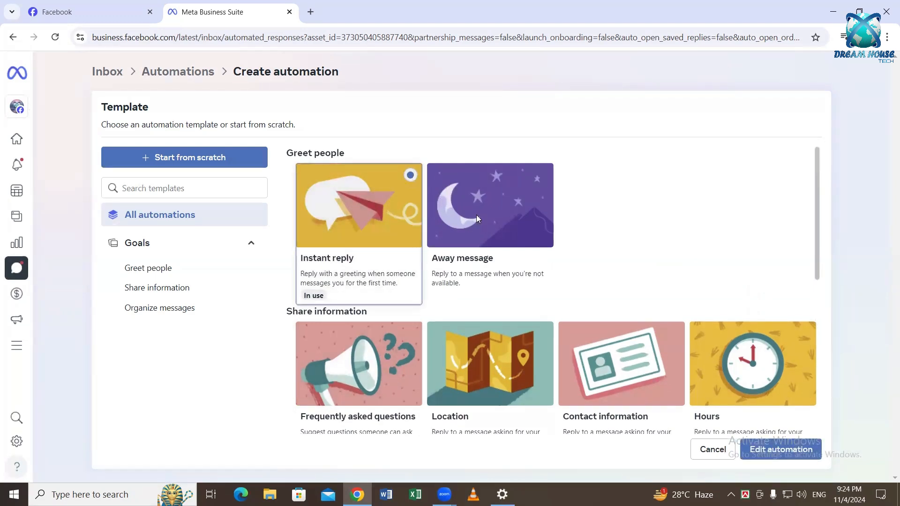
{"action": "scroll", "coordinate": [804, 396], "scroll_direction": "down", "scroll_amount": 3}
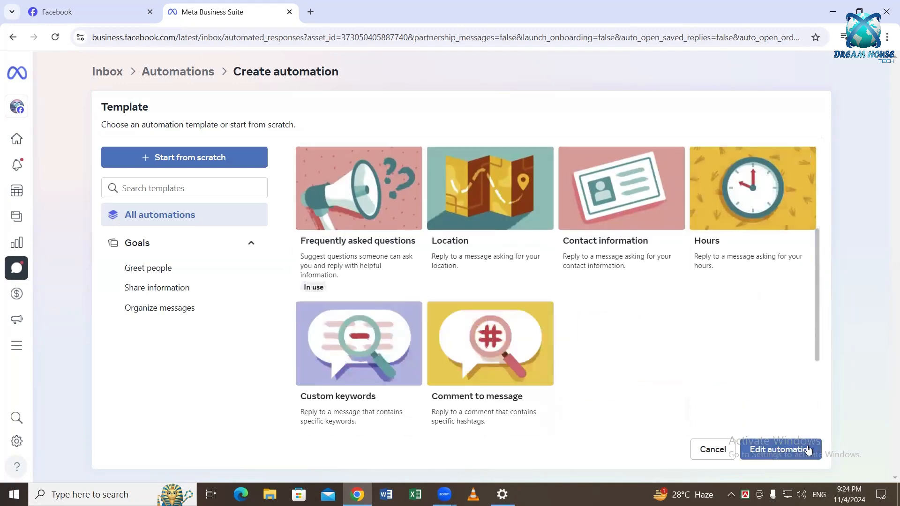
{"action": "left_click", "coordinate": [812, 450]}
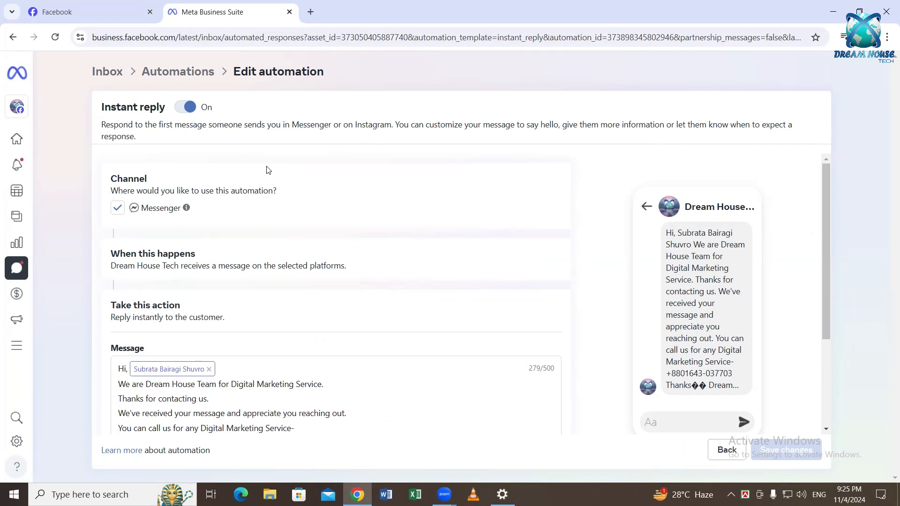
Switch the Instant reply automation off and back on, and clear and reselect its Messenger channel
{"action": "left_click", "coordinate": [189, 109]}
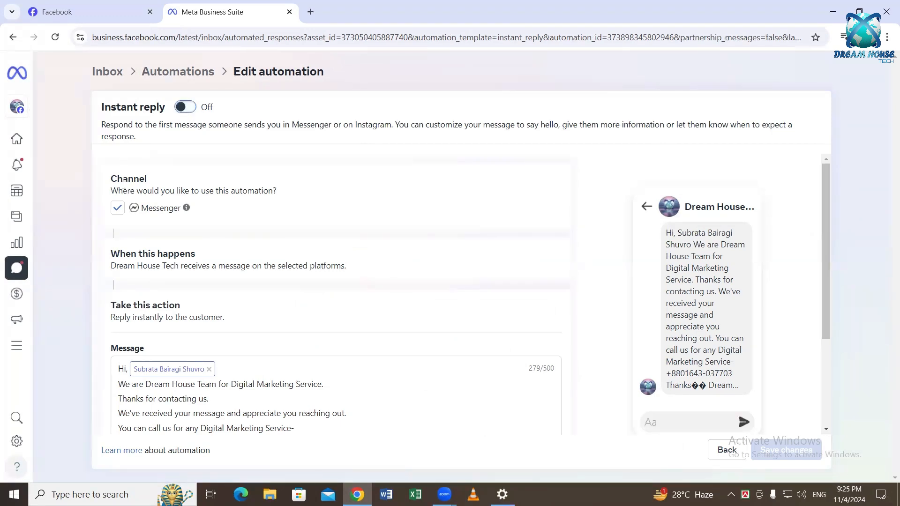
{"action": "left_click", "coordinate": [117, 210]}
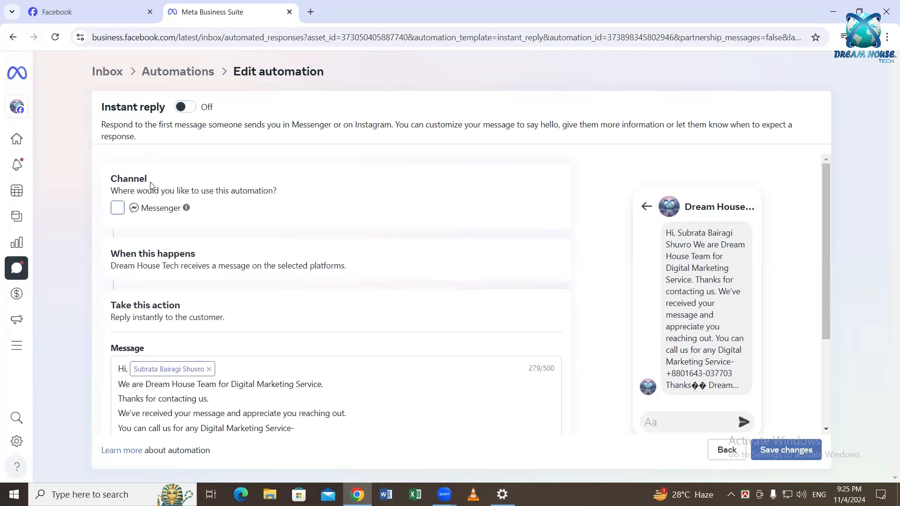
{"action": "left_click", "coordinate": [118, 209]}
{"action": "left_click", "coordinate": [118, 209]}
{"action": "left_click", "coordinate": [180, 108]}
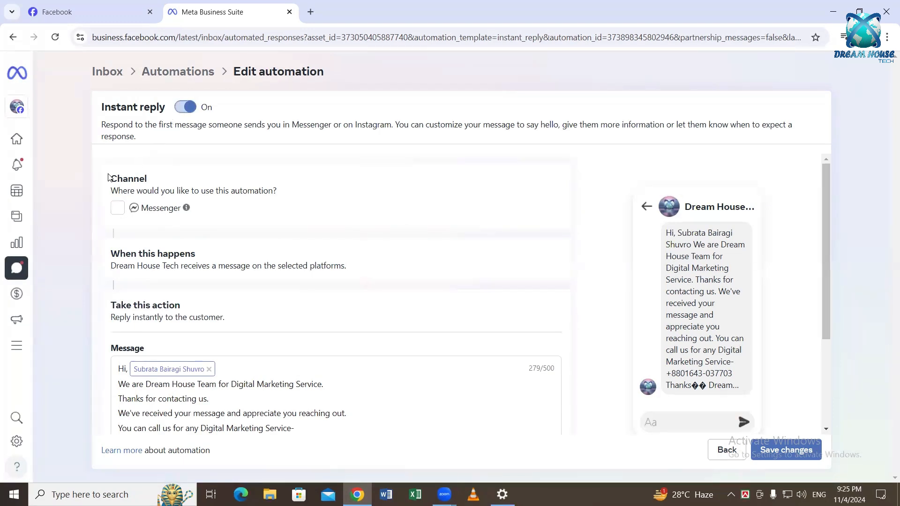
{"action": "left_click", "coordinate": [118, 208]}
Remove the recipient-name placeholder from the greeting line of the Instant reply message
{"action": "scroll", "coordinate": [239, 193], "scroll_direction": "down", "scroll_amount": 3}
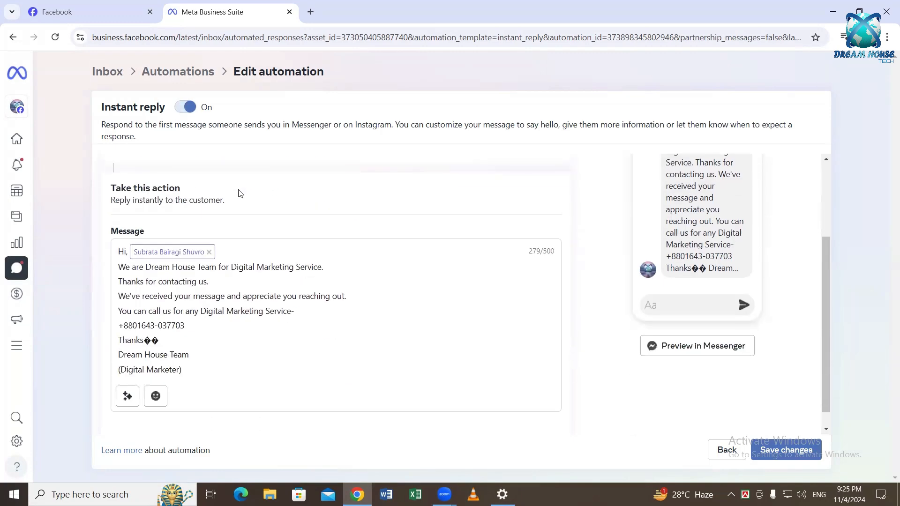
{"action": "scroll", "coordinate": [237, 192], "scroll_direction": "down", "scroll_amount": 1}
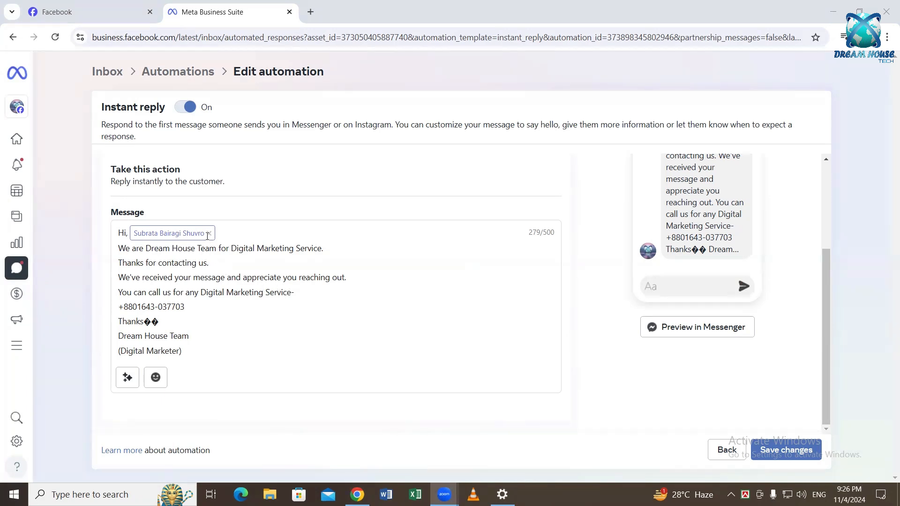
{"action": "left_click", "coordinate": [209, 234]}
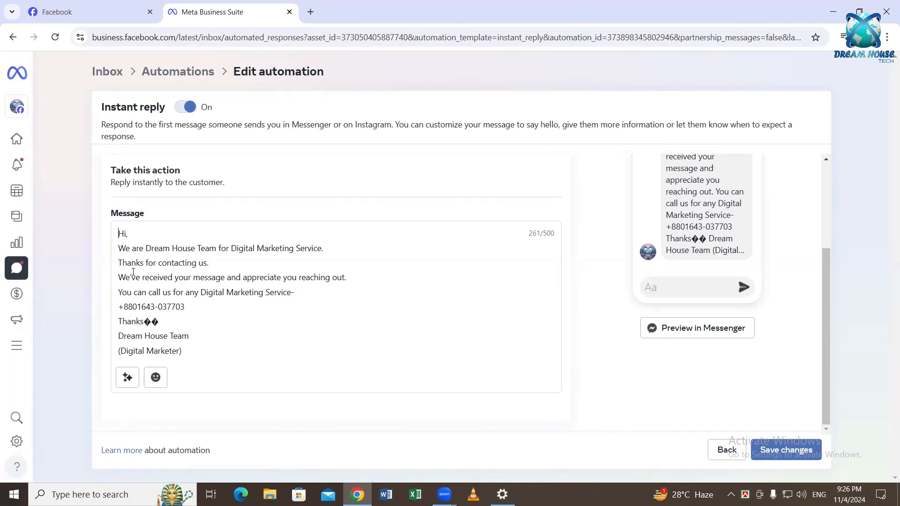
Examine the message text against its chat preview, outlining the preview in a screen capture and cancelling the capture
{"action": "left_click_drag", "start_coordinate": [119, 233], "coordinate": [184, 352]}
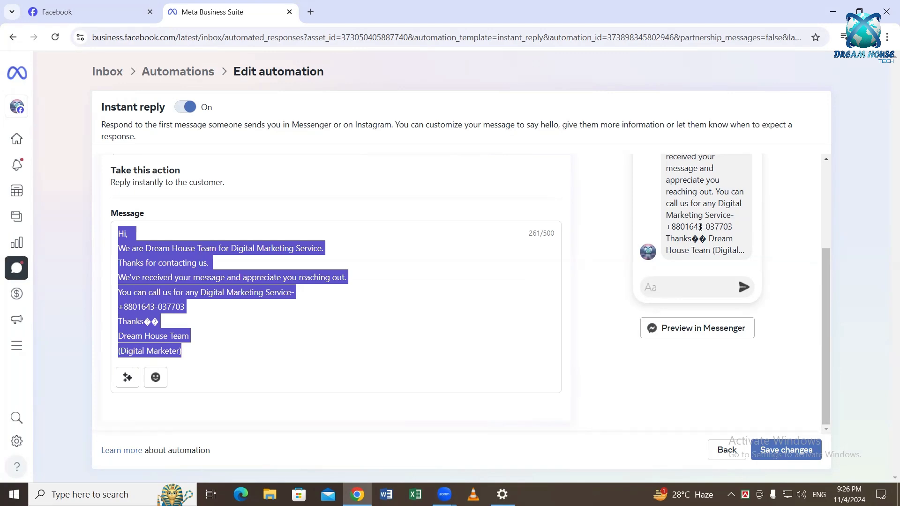
{"action": "scroll", "coordinate": [693, 223], "scroll_direction": "up", "scroll_amount": 3}
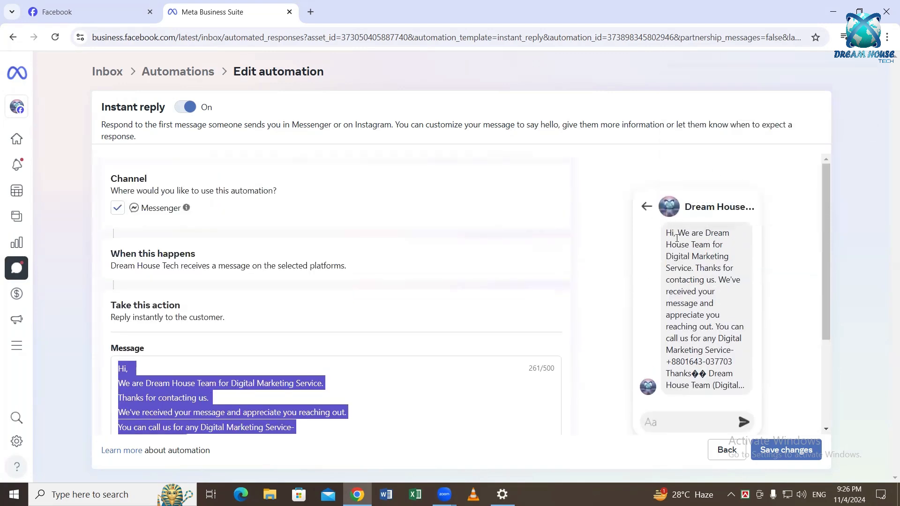
{"action": "left_click", "coordinate": [687, 333]}
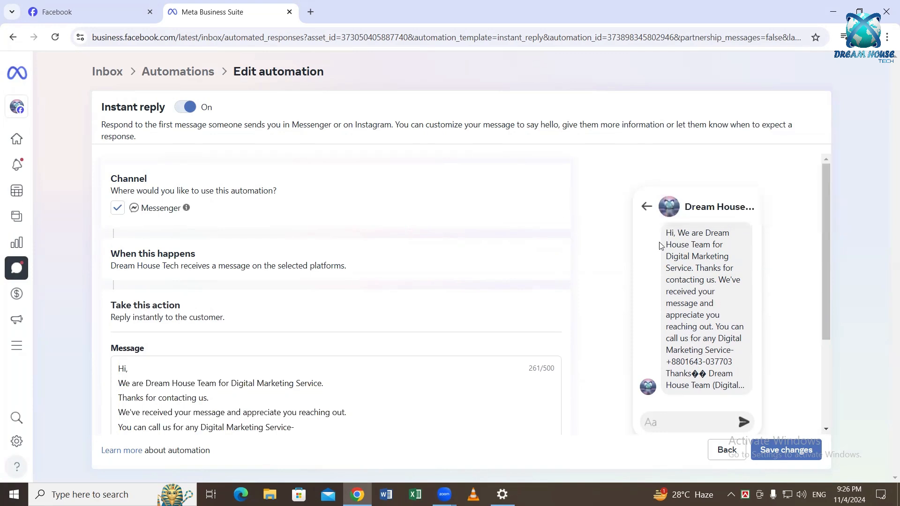
{"action": "key", "text": "Print"}
{"action": "mouse_move", "coordinate": [643, 187]}
{"action": "left_mouse_down"}
{"action": "mouse_move", "coordinate": [766, 411]}
{"action": "mouse_move", "coordinate": [779, 410]}
{"action": "left_mouse_up"}
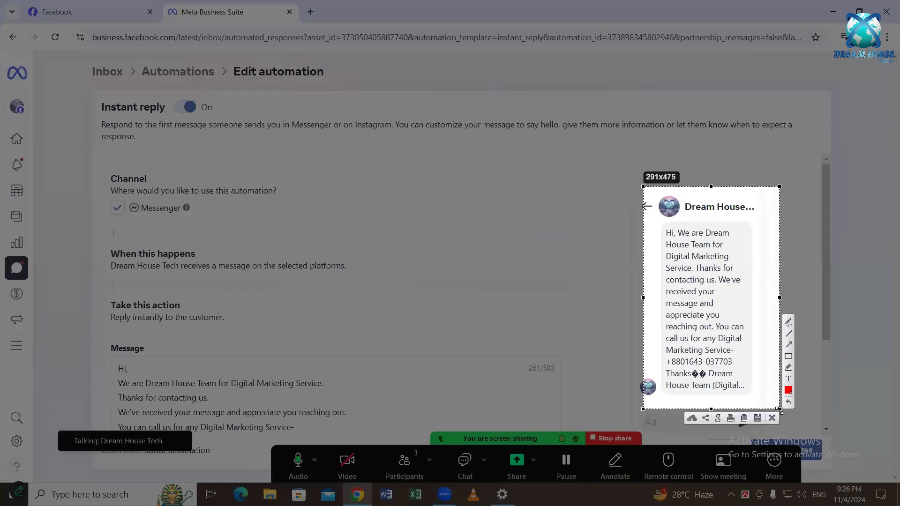
{"action": "left_click", "coordinate": [228, 375]}
{"action": "key", "text": "Escape"}
Personalize the greeting by adding the Full name of recipient field after "Hi," in the Instant reply message
{"action": "scroll", "coordinate": [173, 334], "scroll_direction": "down", "scroll_amount": 3}
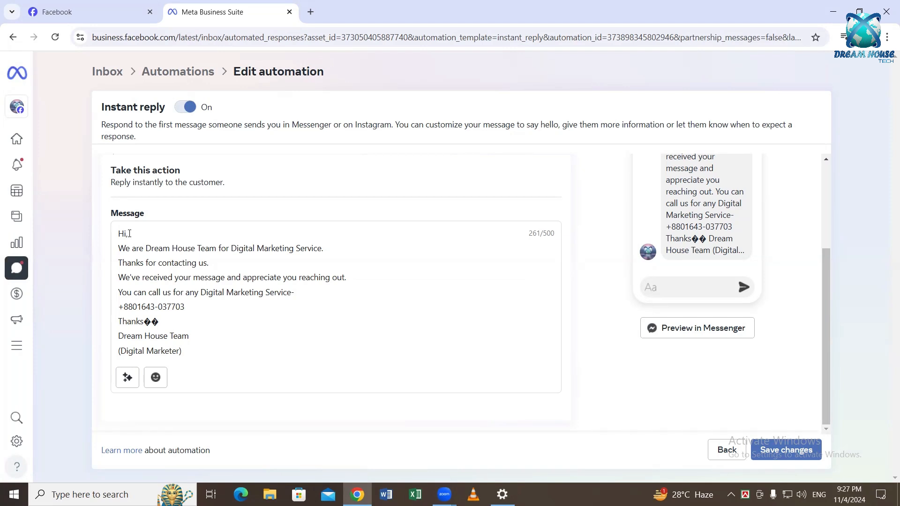
{"action": "left_click", "coordinate": [135, 234]}
{"action": "left_click", "coordinate": [128, 378]}
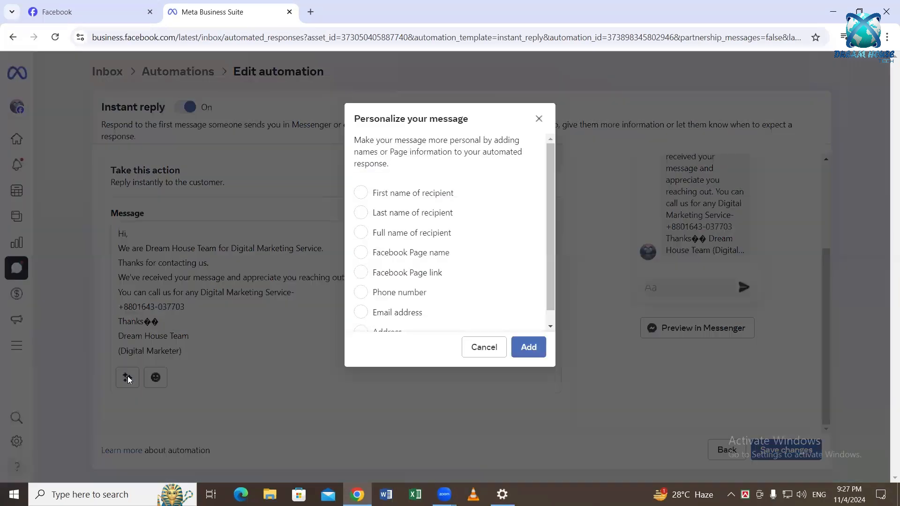
{"action": "scroll", "coordinate": [469, 199], "scroll_direction": "down", "scroll_amount": 1}
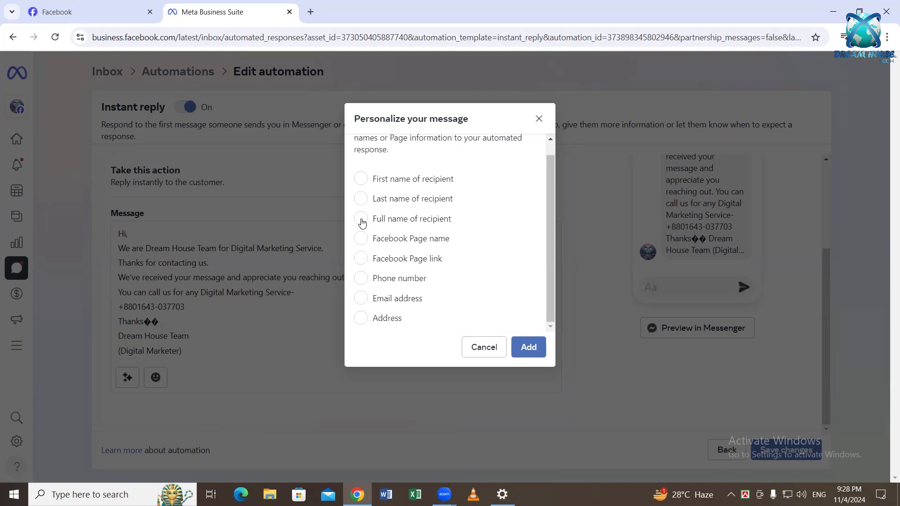
{"action": "left_click", "coordinate": [361, 219]}
{"action": "left_click", "coordinate": [528, 348]}
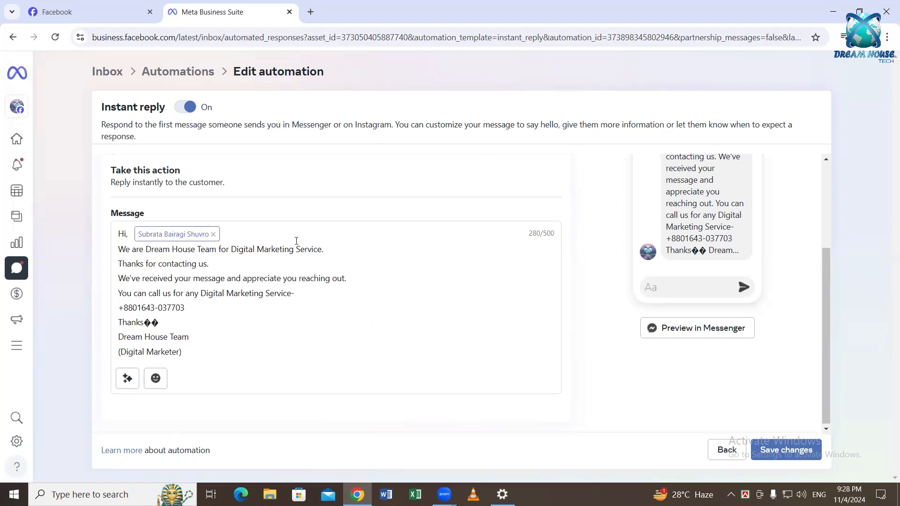
Check the personalized greeting in the chat preview, framing it in a screen capture that is then cancelled
{"action": "scroll", "coordinate": [341, 184], "scroll_direction": "up", "scroll_amount": 2}
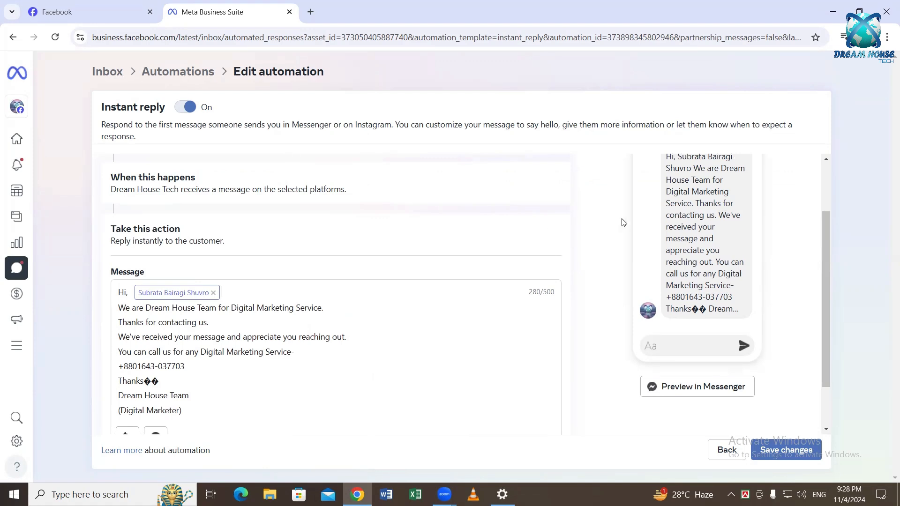
{"action": "scroll", "coordinate": [649, 227], "scroll_direction": "up", "scroll_amount": 2}
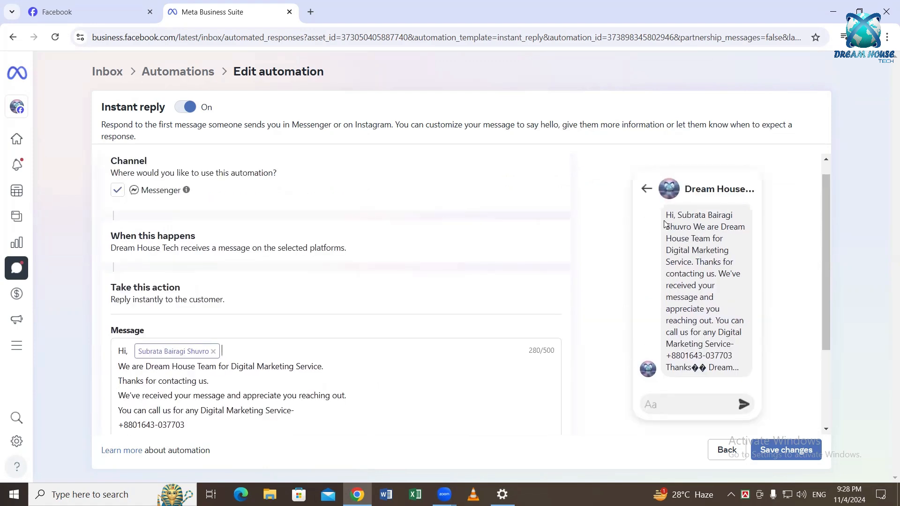
{"action": "key", "text": "Print"}
{"action": "left_click_drag", "start_coordinate": [663, 204], "coordinate": [776, 386]}
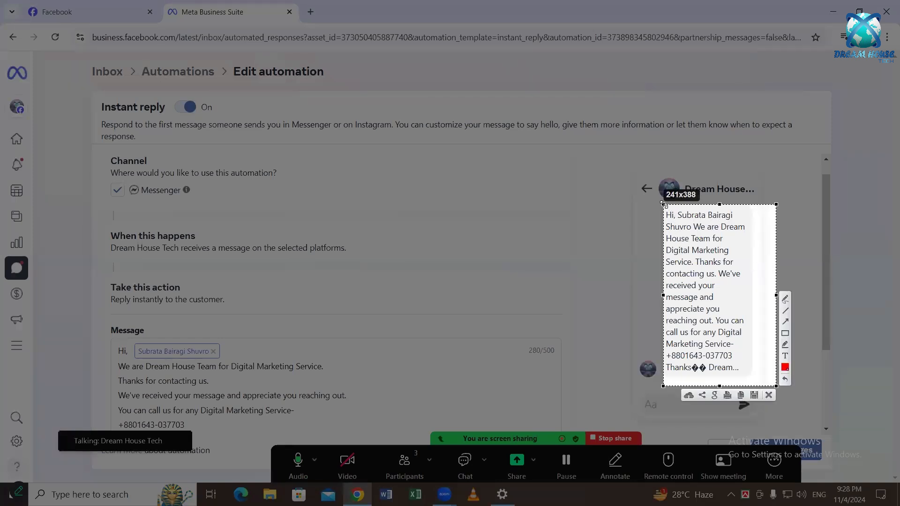
{"action": "left_click_drag", "start_coordinate": [662, 204], "coordinate": [634, 184]}
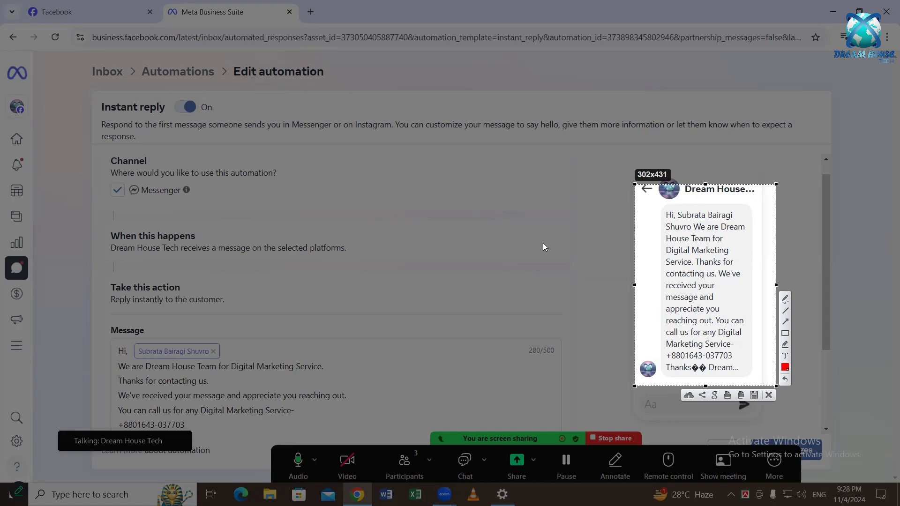
{"action": "key", "text": "Escape"}
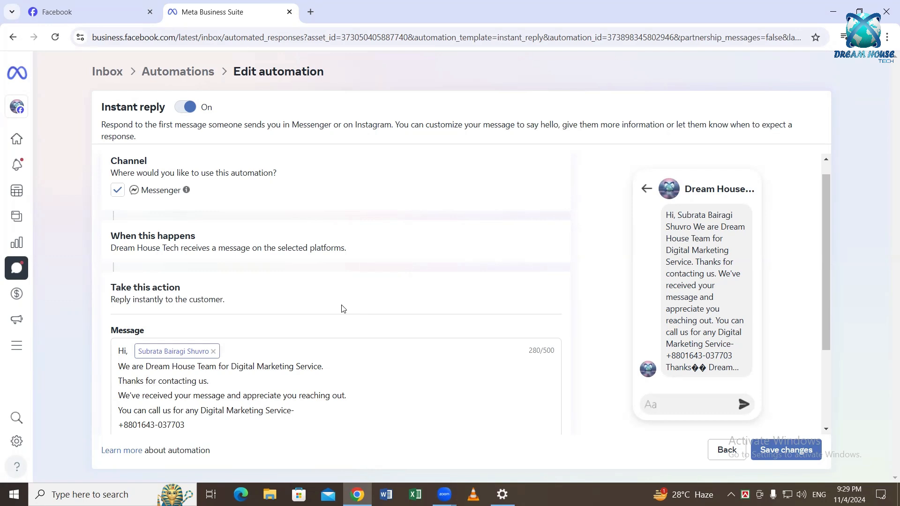
Insert four handshake emojis at the end of the Instant reply message, after "(Digital Marketer)"
{"action": "scroll", "coordinate": [406, 312], "scroll_direction": "down", "scroll_amount": 3}
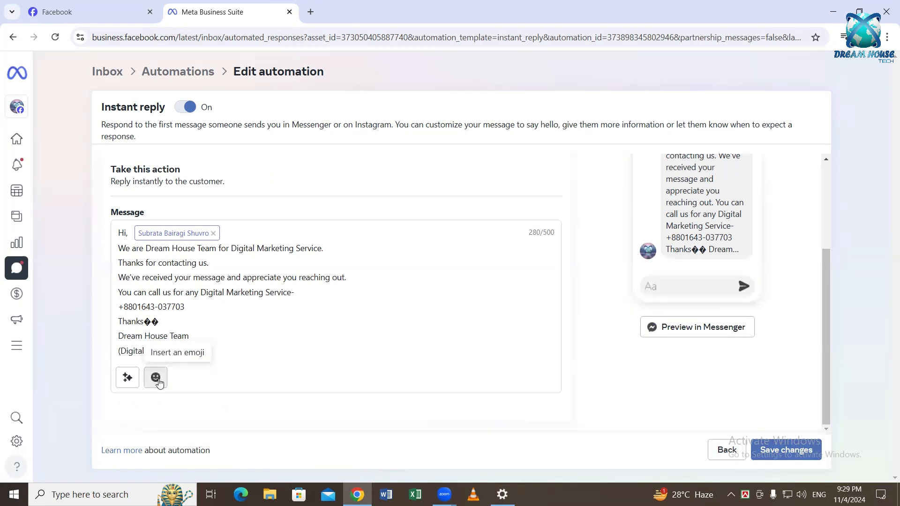
{"action": "left_click", "coordinate": [155, 377]}
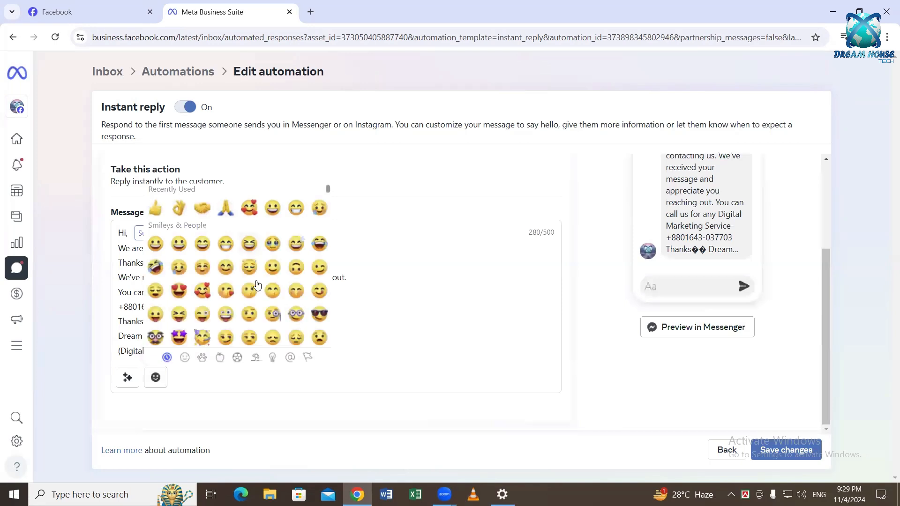
{"action": "scroll", "coordinate": [254, 297], "scroll_direction": "down", "scroll_amount": 3}
{"action": "scroll", "coordinate": [254, 298], "scroll_direction": "up", "scroll_amount": 3}
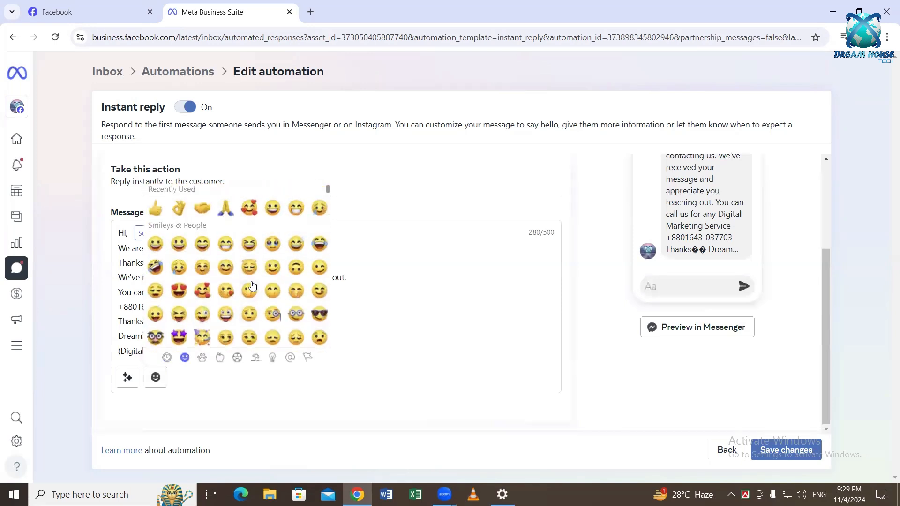
{"action": "left_click", "coordinate": [202, 211]}
{"action": "left_click", "coordinate": [393, 333]}
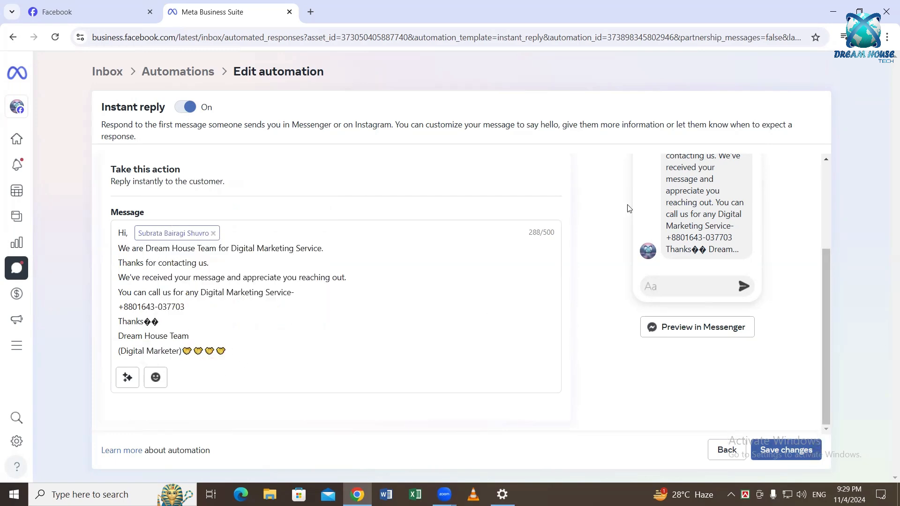
Toggle the Instant reply off and on again, and return to the templates without saving the changes
{"action": "scroll", "coordinate": [626, 388], "scroll_direction": "up", "scroll_amount": 1}
{"action": "scroll", "coordinate": [626, 388], "scroll_direction": "up", "scroll_amount": 3}
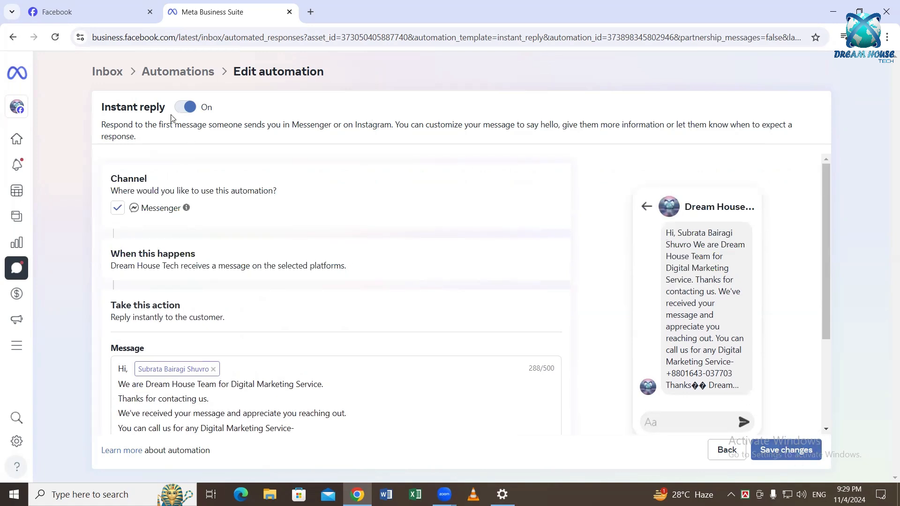
{"action": "left_click", "coordinate": [189, 111]}
{"action": "left_click", "coordinate": [190, 110]}
{"action": "left_click", "coordinate": [726, 450]}
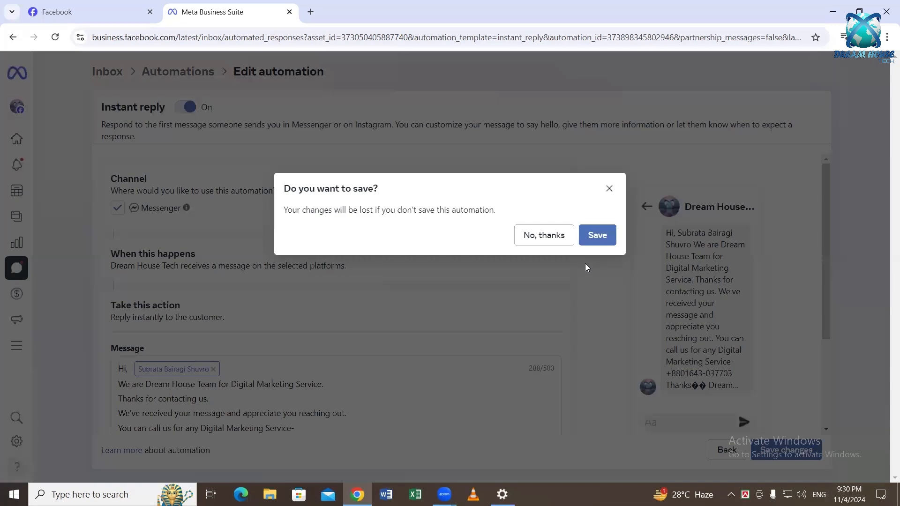
{"action": "left_click", "coordinate": [544, 235]}
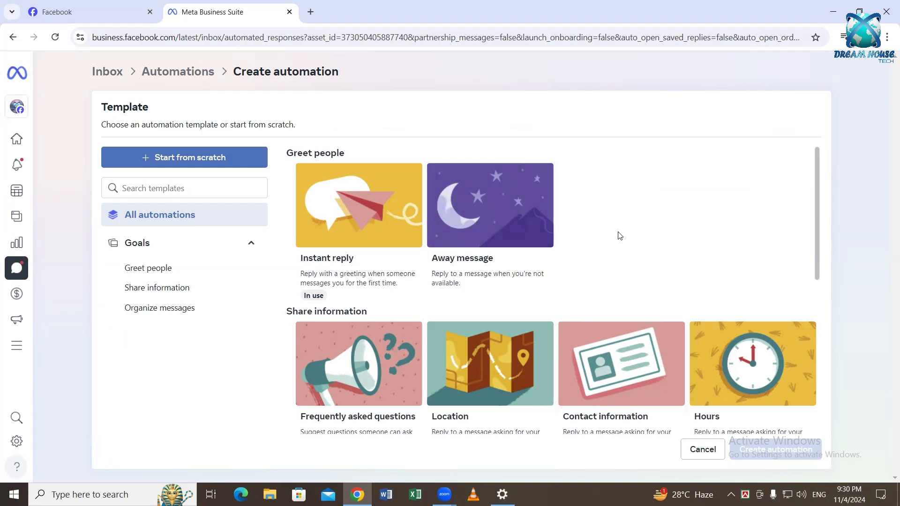
Choose the Frequently asked questions template and open its automation for editing
{"action": "scroll", "coordinate": [619, 235], "scroll_direction": "down", "scroll_amount": 2}
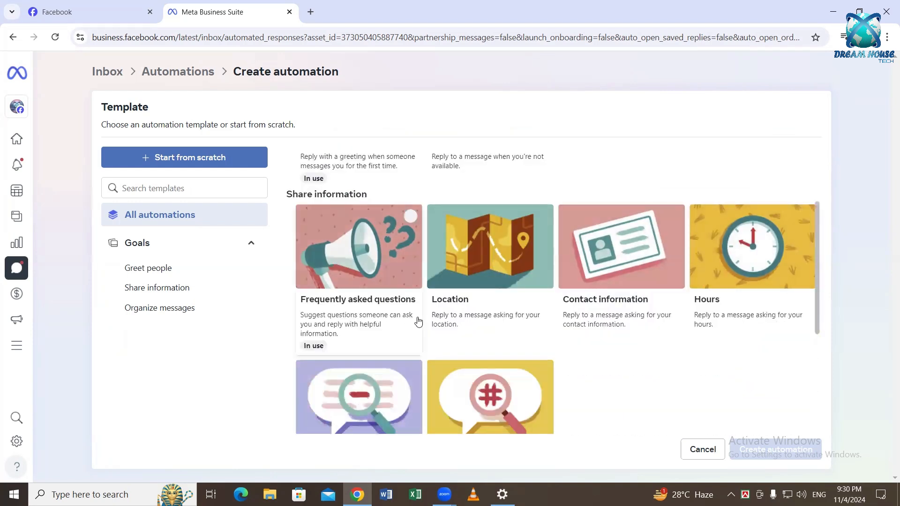
{"action": "left_click", "coordinate": [359, 266]}
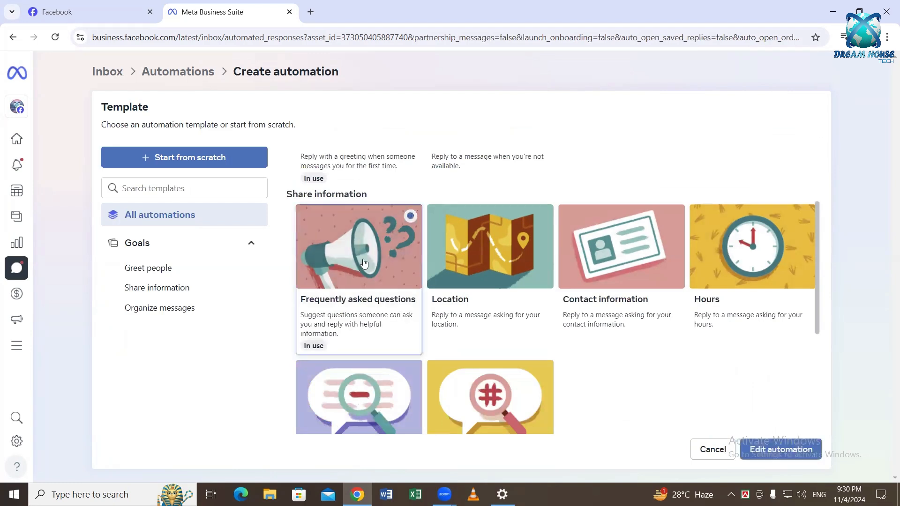
{"action": "left_click", "coordinate": [789, 453]}
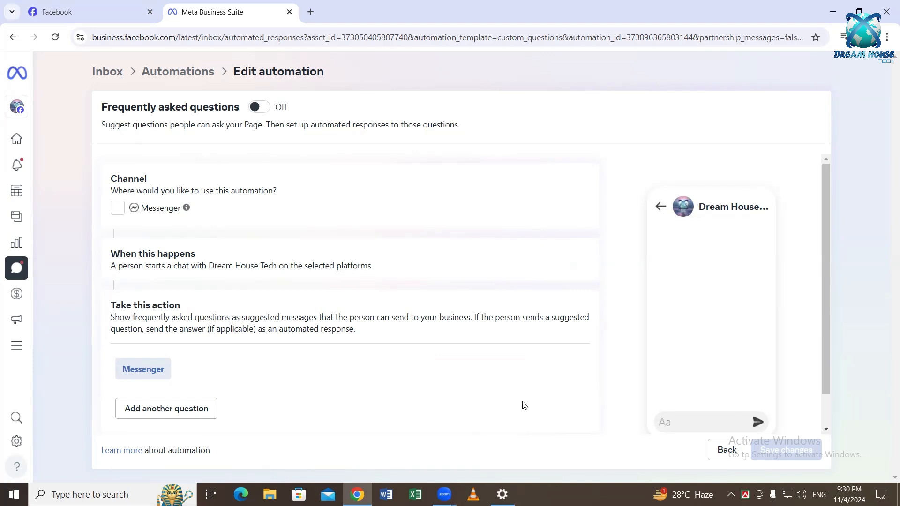
Turn on the Frequently asked questions automation and enable Messenger as its channel
{"action": "left_click", "coordinate": [256, 109]}
{"action": "left_click", "coordinate": [116, 212]}
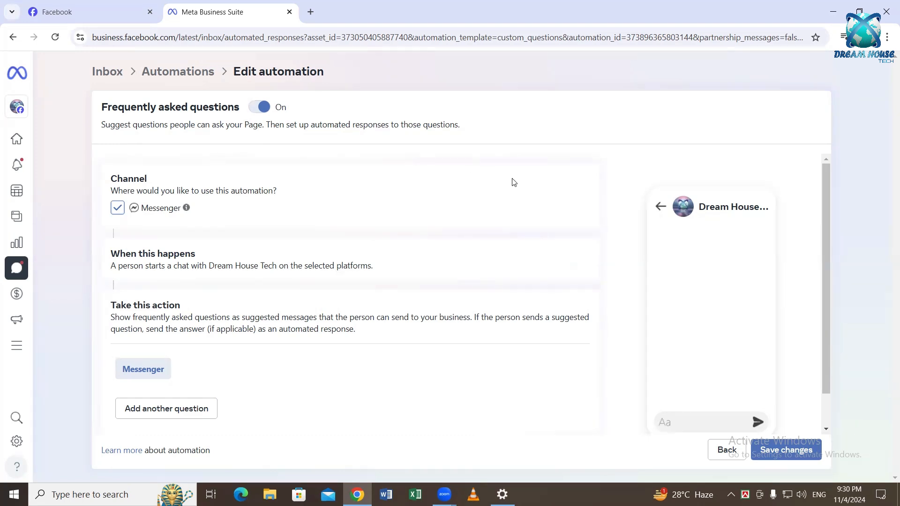
{"action": "scroll", "coordinate": [192, 345], "scroll_direction": "down", "scroll_amount": 1}
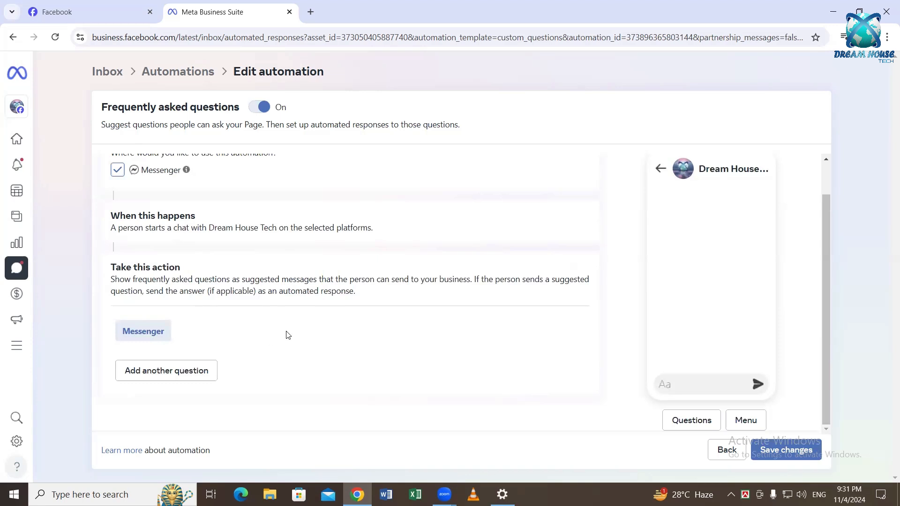
Add a new question to the Messenger FAQ automation and open it for editing
{"action": "left_click", "coordinate": [177, 377]}
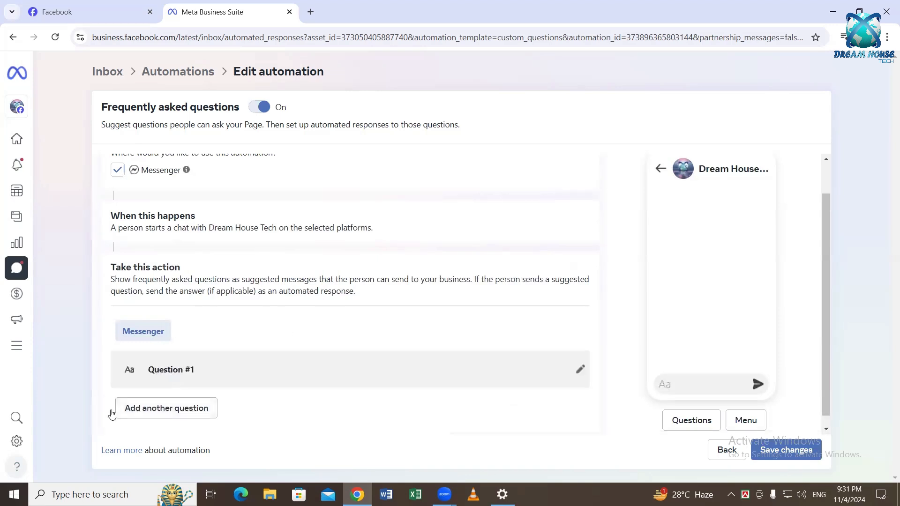
{"action": "scroll", "coordinate": [606, 358], "scroll_direction": "down", "scroll_amount": 1}
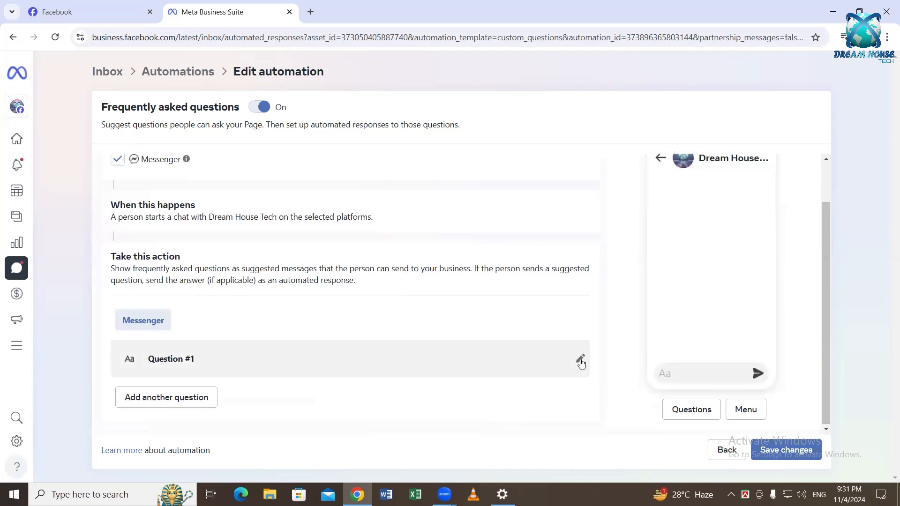
{"action": "left_click", "coordinate": [581, 360]}
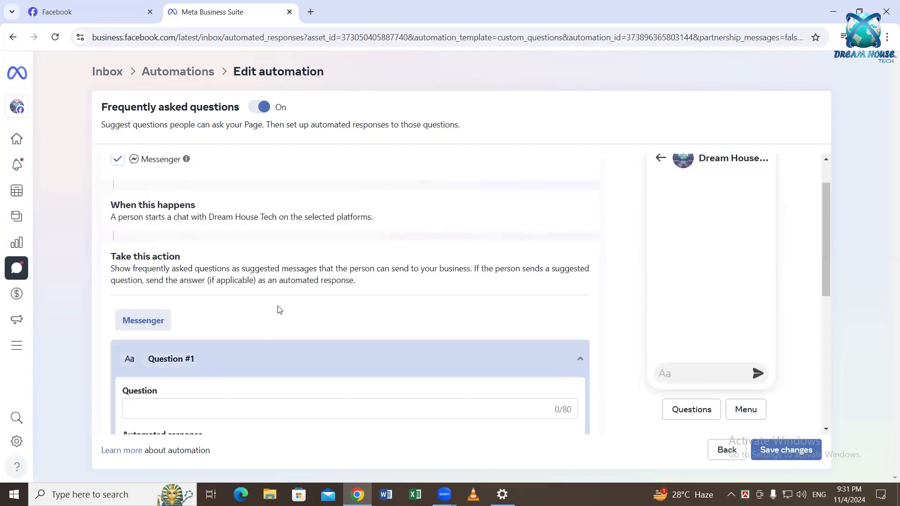
{"action": "scroll", "coordinate": [284, 294], "scroll_direction": "down", "scroll_amount": 5}
{"action": "scroll", "coordinate": [279, 287], "scroll_direction": "up", "scroll_amount": 2}
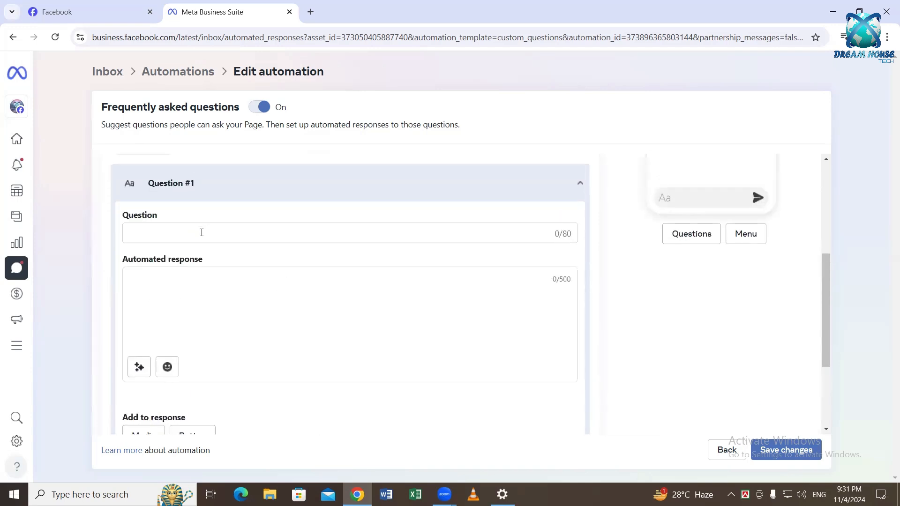
Enter "What is your T-shirt Quality?" as the text of Question #1, replacing the misspelled word with its spelling suggestion
{"action": "left_click", "coordinate": [201, 233]}
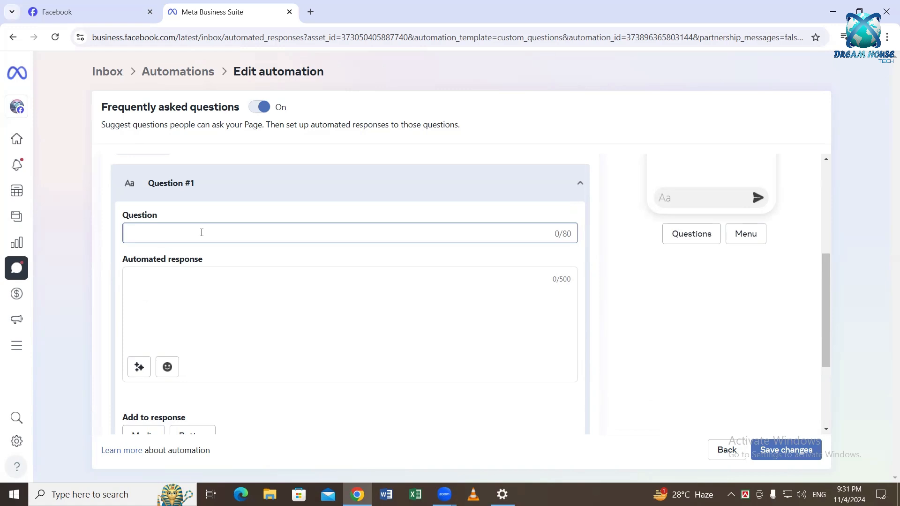
{"action": "type", "text": "Wha"}
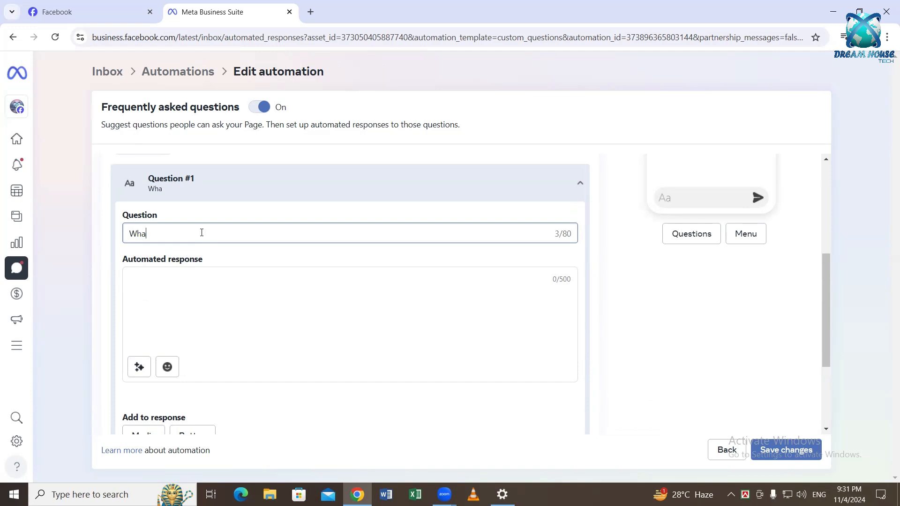
{"action": "type", "text": "t is your Tshart"}
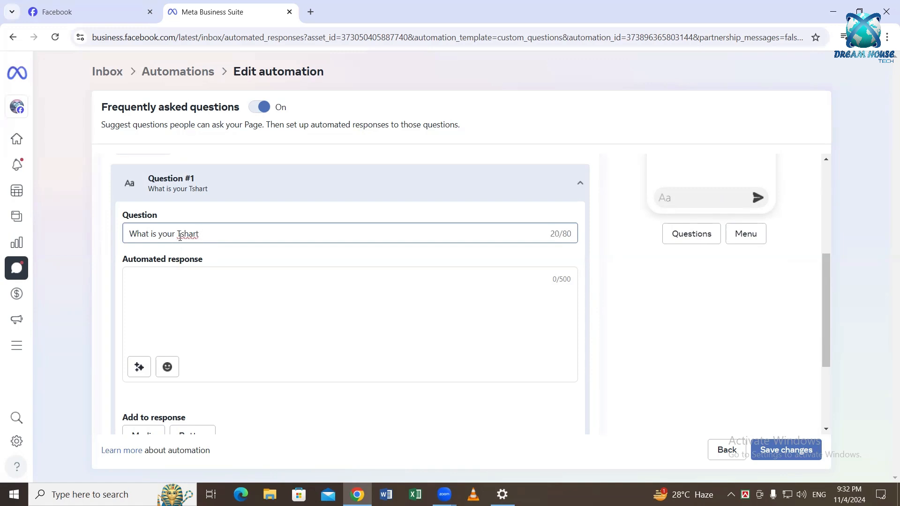
{"action": "double_click", "coordinate": [186, 233]}
{"action": "right_click", "coordinate": [186, 237]}
{"action": "left_click", "coordinate": [225, 247]}
{"action": "type", "text": "Quality"}
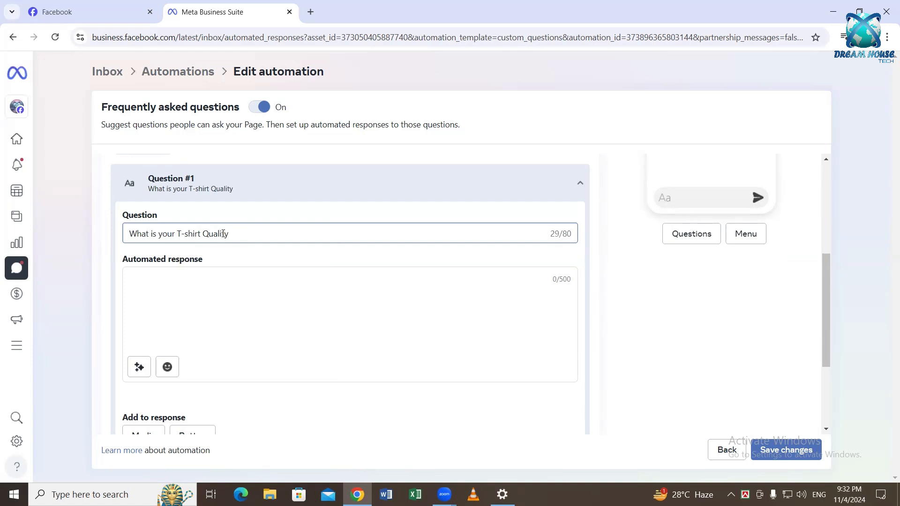
{"action": "type", "text": "?"}
Write "This T-Shart is Very Chep and Confortable" as the automated response to Question #1
{"action": "left_click", "coordinate": [254, 282]}
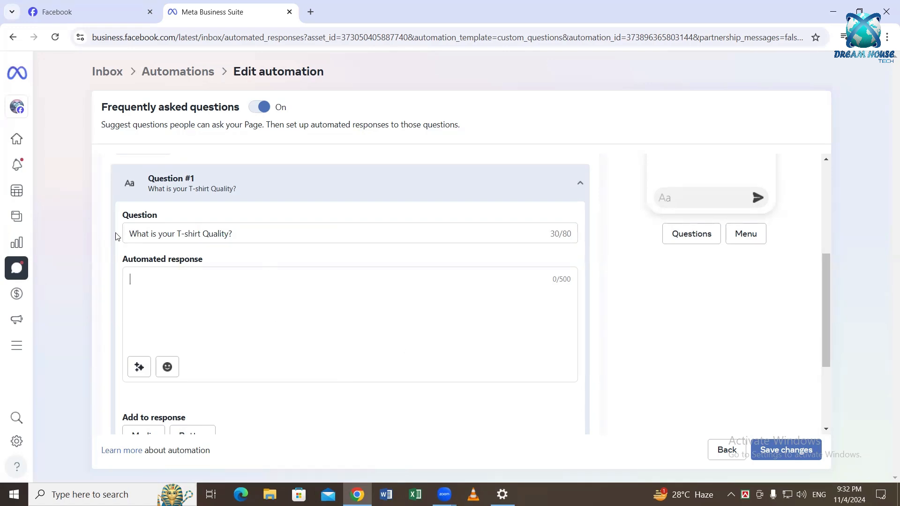
{"action": "left_click_drag", "start_coordinate": [141, 233], "coordinate": [247, 233]}
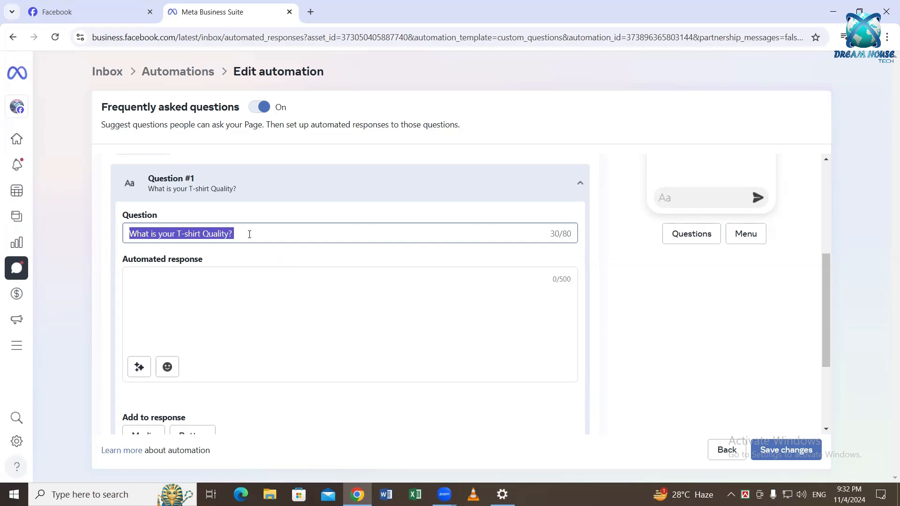
{"action": "left_click", "coordinate": [179, 233]}
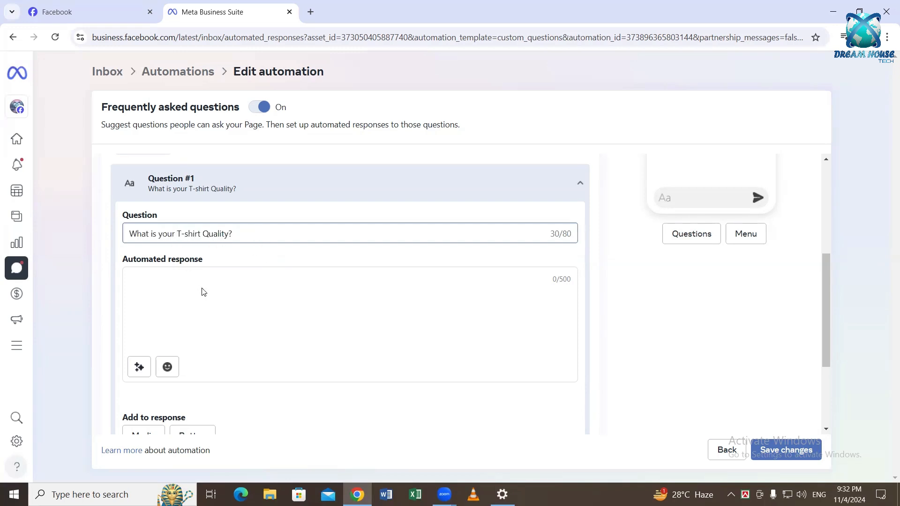
{"action": "left_click", "coordinate": [204, 292]}
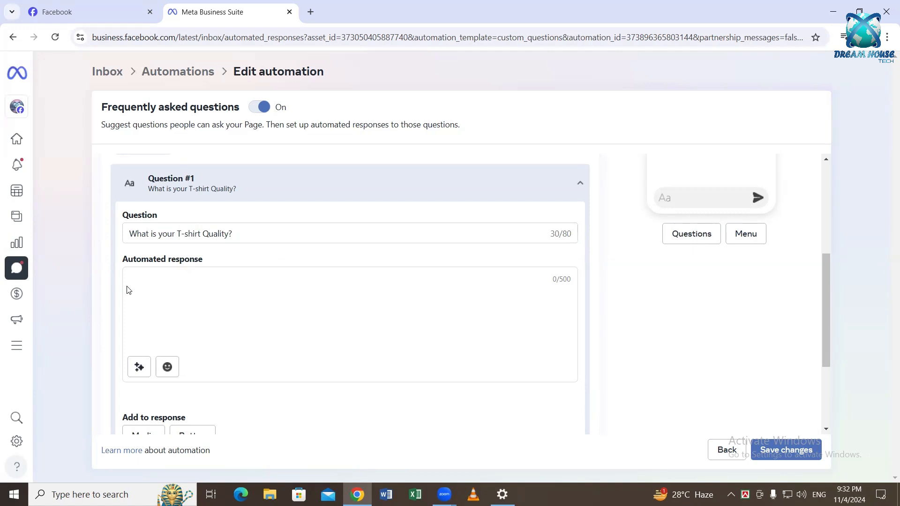
{"action": "left_click", "coordinate": [197, 282]}
{"action": "type", "text": "This T-Shart is Very Chep and Conf"}
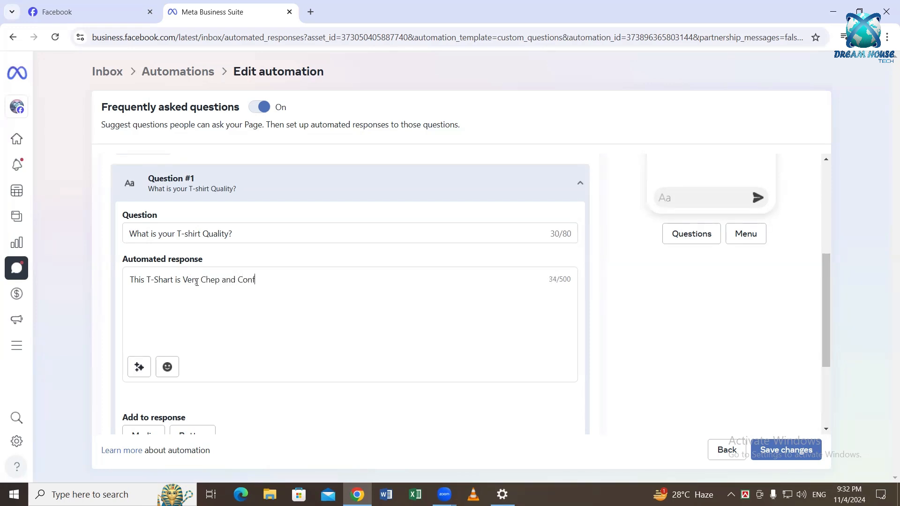
{"action": "type", "text": "ortable"}
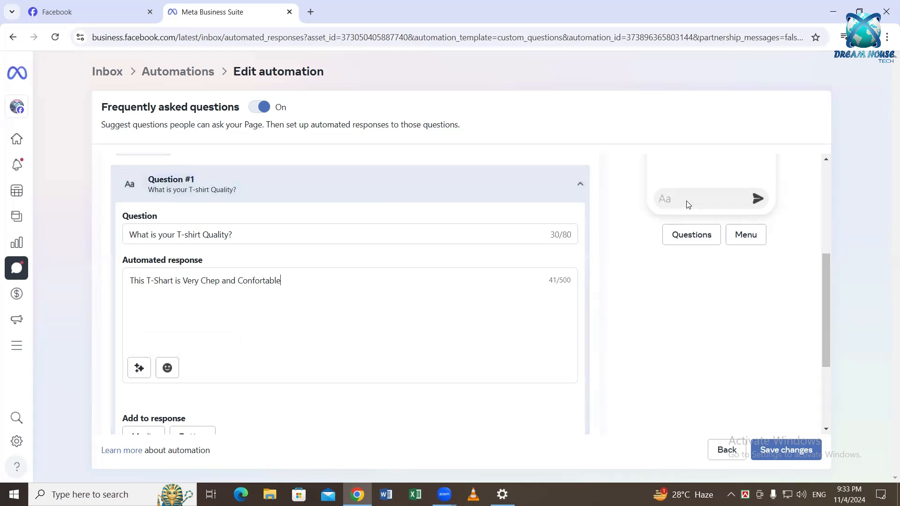
Review the chat preview, the text of Question #1, its automated response and the additional response options
{"action": "scroll", "coordinate": [690, 202], "scroll_direction": "up", "scroll_amount": 1}
{"action": "scroll", "coordinate": [689, 202], "scroll_direction": "up", "scroll_amount": 4}
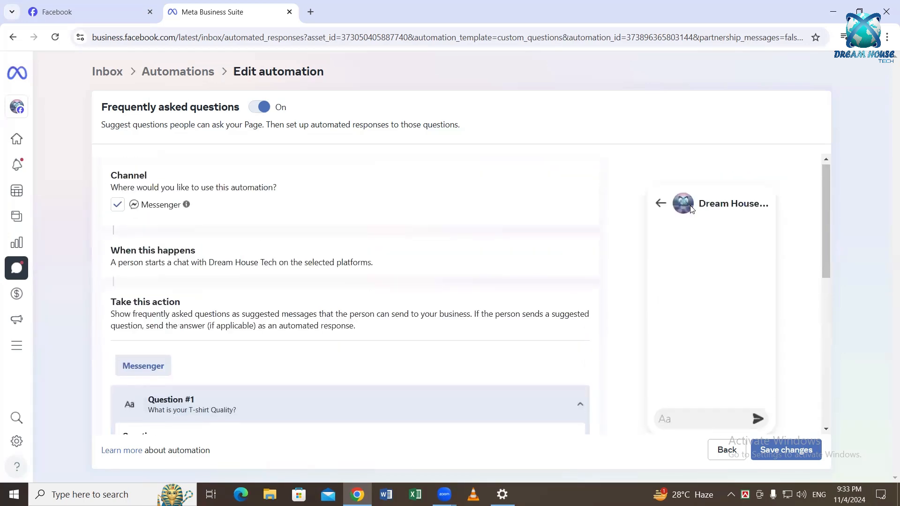
{"action": "scroll", "coordinate": [270, 324], "scroll_direction": "down", "scroll_amount": 3}
{"action": "scroll", "coordinate": [270, 325], "scroll_direction": "down", "scroll_amount": 1}
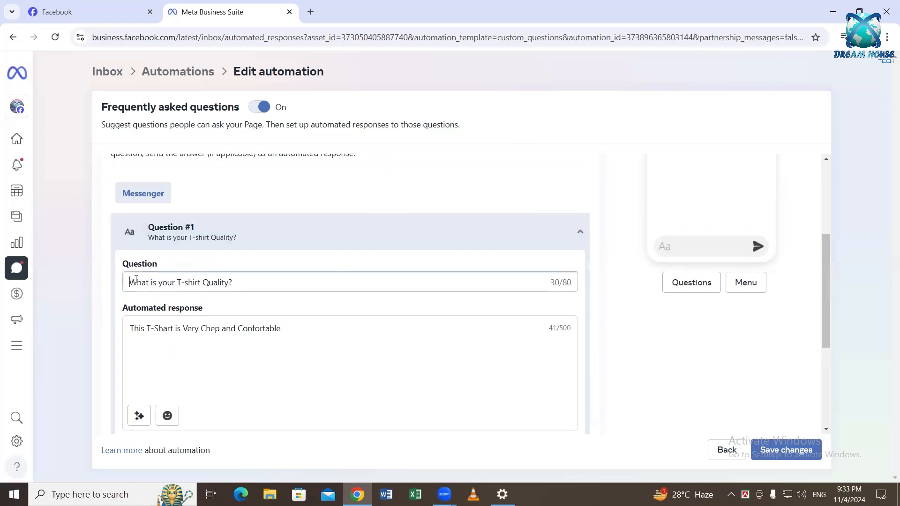
{"action": "left_click_drag", "start_coordinate": [132, 280], "coordinate": [244, 280]}
{"action": "left_click", "coordinate": [398, 365]}
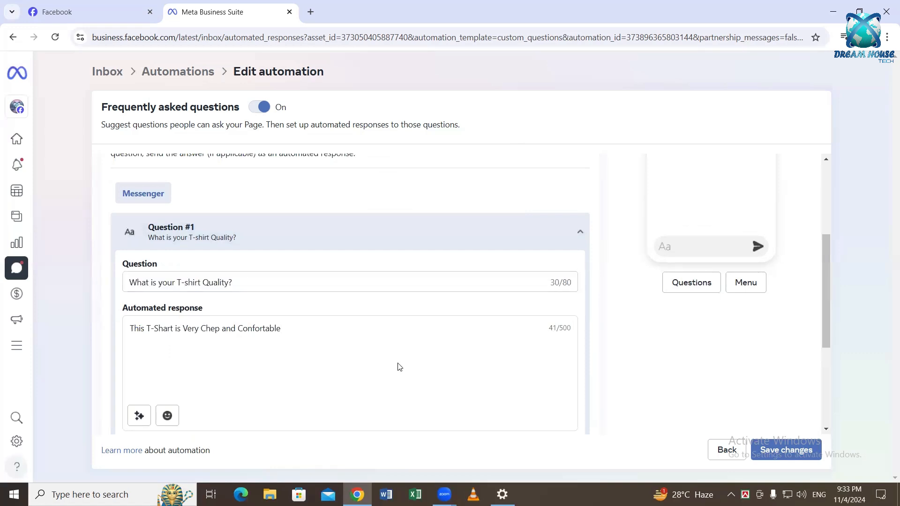
{"action": "scroll", "coordinate": [281, 347], "scroll_direction": "down", "scroll_amount": 3}
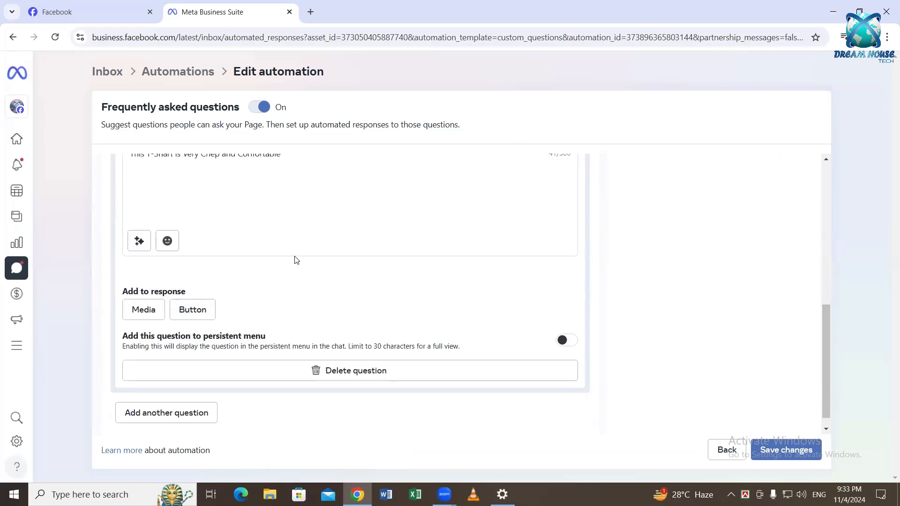
{"action": "scroll", "coordinate": [294, 257], "scroll_direction": "up", "scroll_amount": 3}
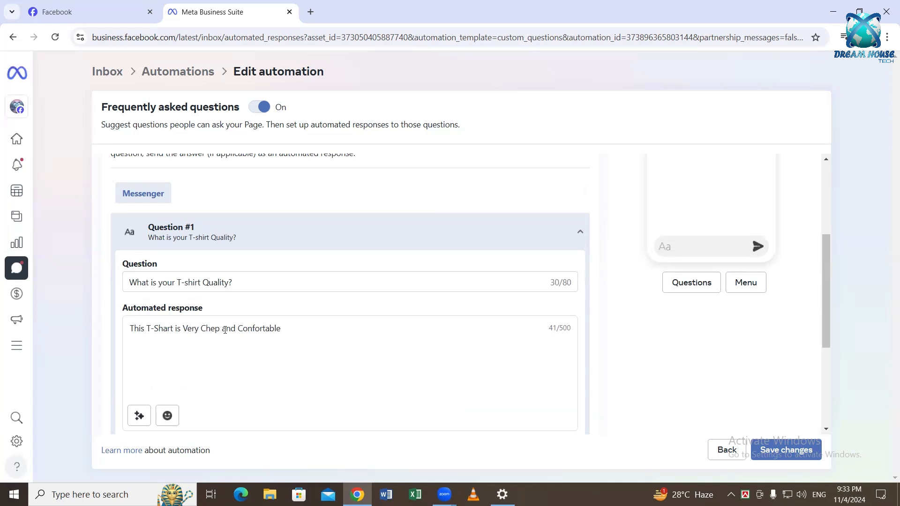
{"action": "left_click_drag", "start_coordinate": [238, 328], "coordinate": [326, 330]}
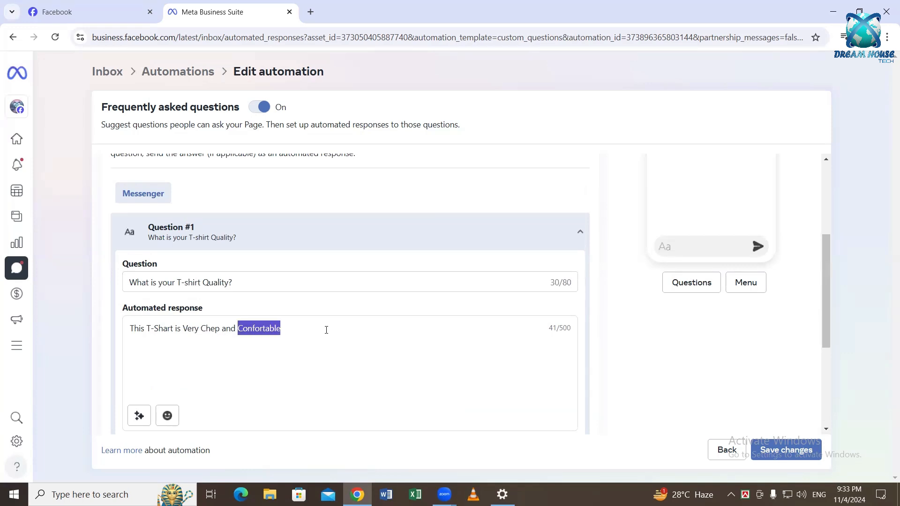
{"action": "scroll", "coordinate": [462, 325], "scroll_direction": "up", "scroll_amount": 4}
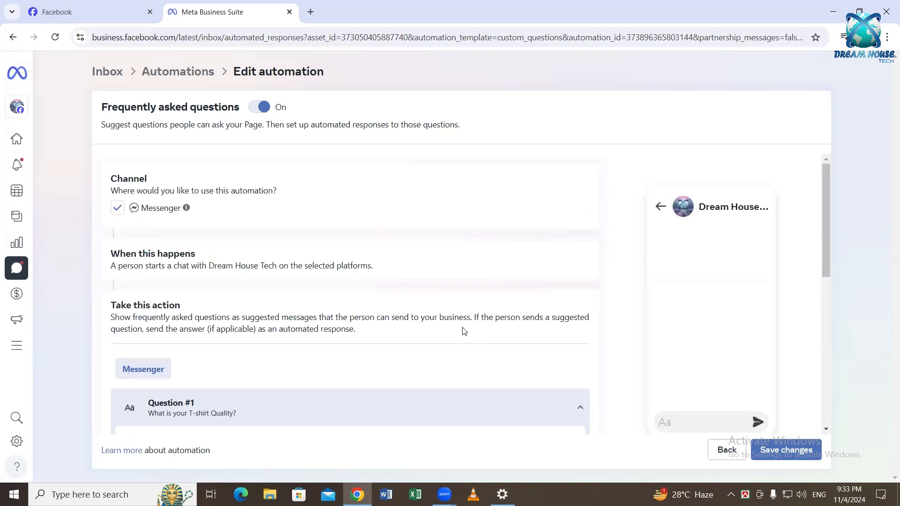
{"action": "scroll", "coordinate": [463, 328], "scroll_direction": "down", "scroll_amount": 3}
{"action": "scroll", "coordinate": [463, 332], "scroll_direction": "down", "scroll_amount": 2}
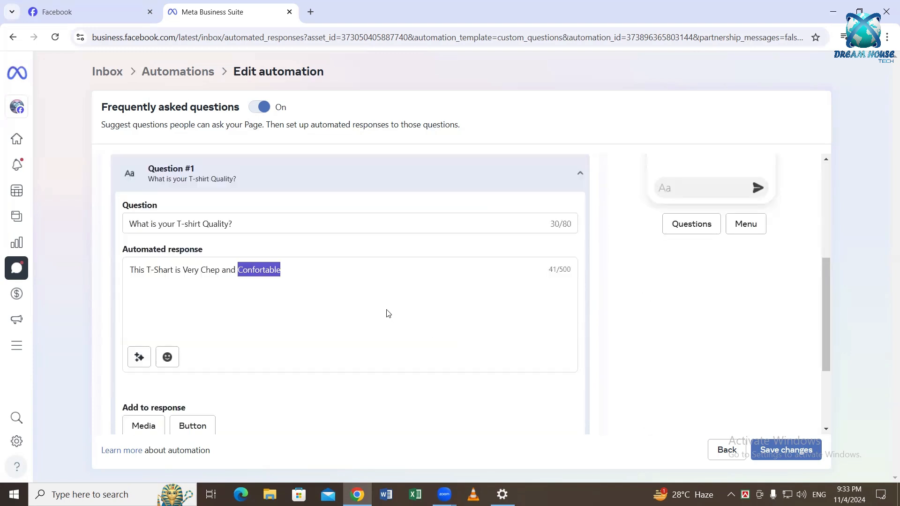
{"action": "left_click", "coordinate": [297, 291]}
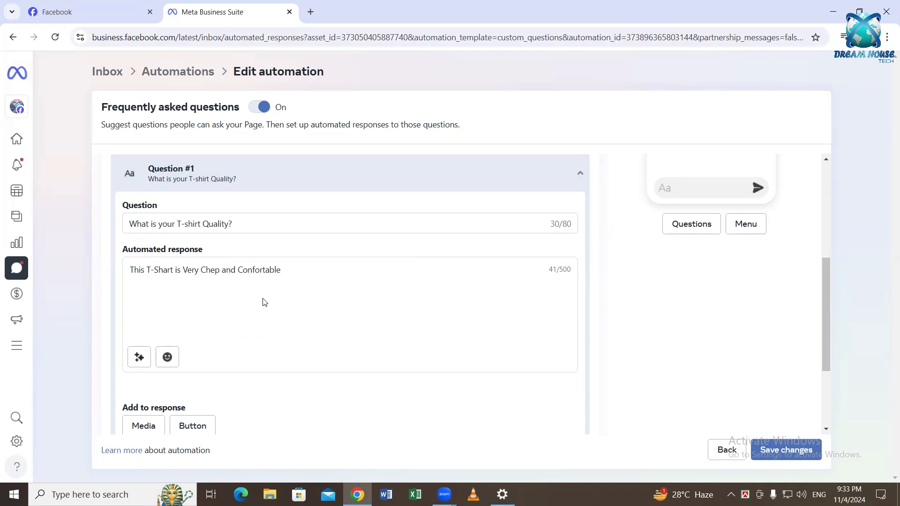
Add a button to the automated response and label it "Join with us"
{"action": "scroll", "coordinate": [315, 366], "scroll_direction": "down", "scroll_amount": 3}
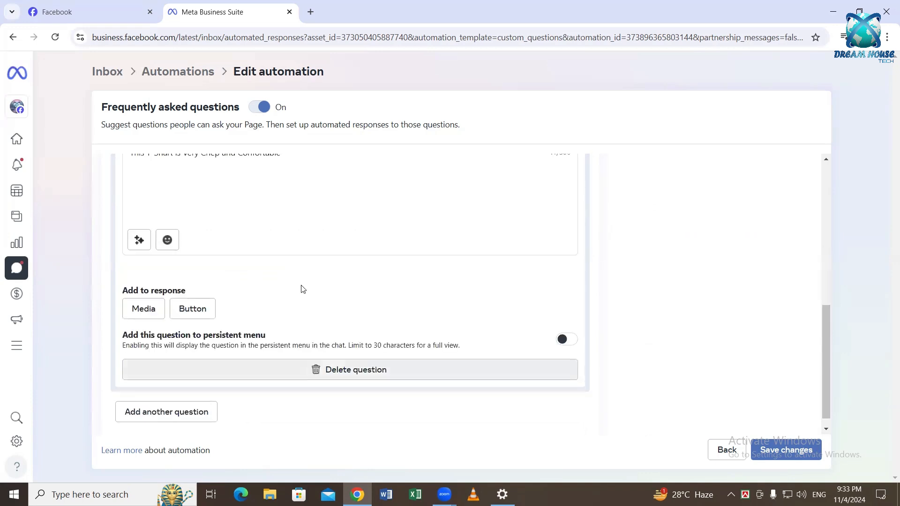
{"action": "left_click", "coordinate": [197, 310]}
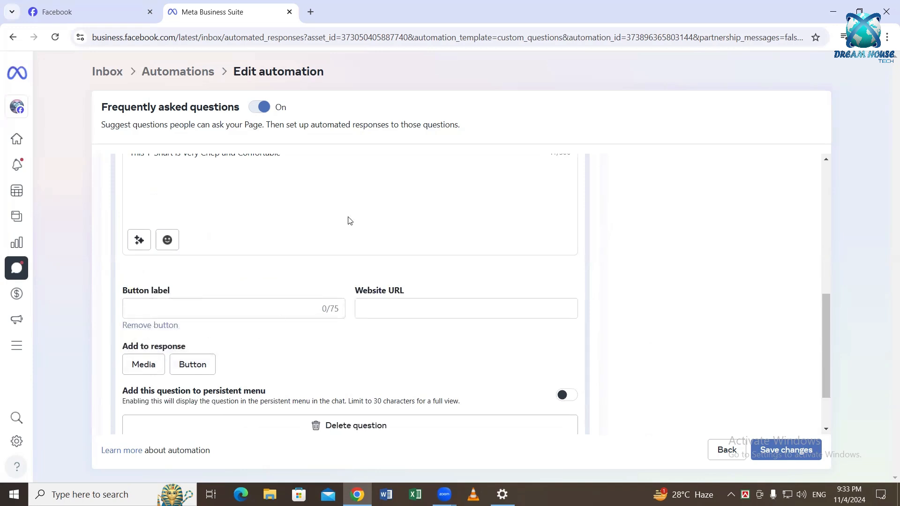
{"action": "scroll", "coordinate": [342, 235], "scroll_direction": "up", "scroll_amount": 1}
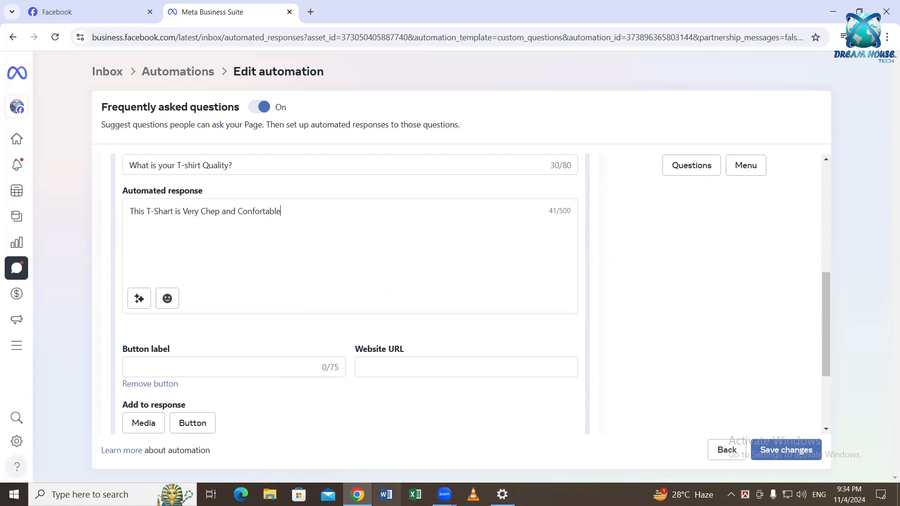
{"action": "mouse_move", "coordinate": [445, 494]}
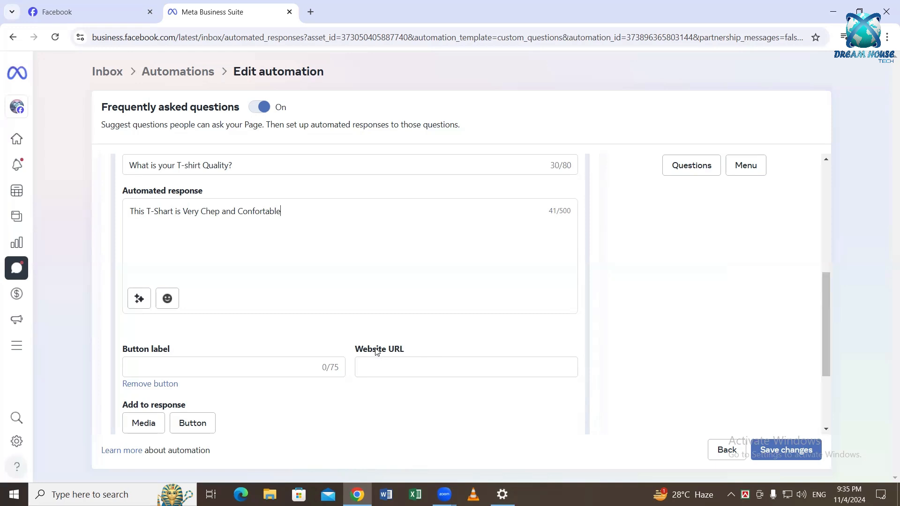
{"action": "left_click", "coordinate": [184, 367]}
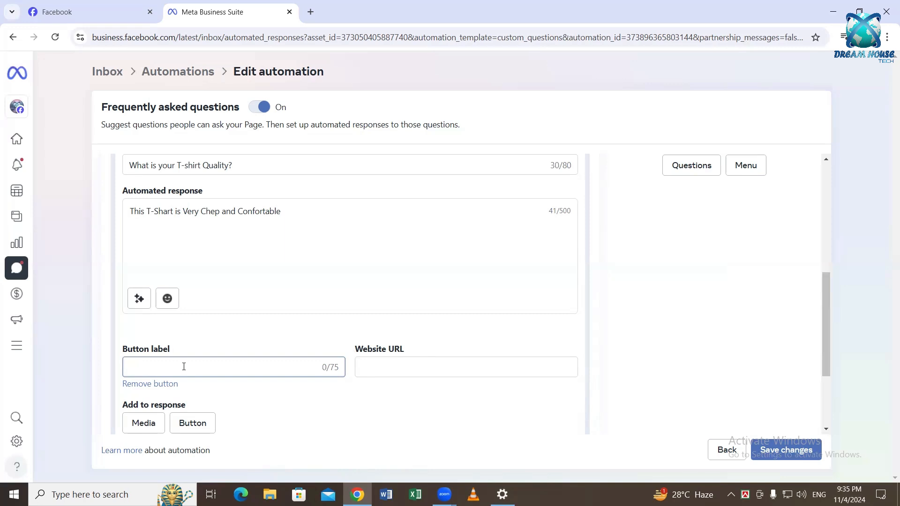
{"action": "type", "text": "Join with us"}
{"action": "scroll", "coordinate": [423, 367], "scroll_direction": "down", "scroll_amount": 1}
{"action": "scroll", "coordinate": [423, 367], "scroll_direction": "down", "scroll_amount": 1}
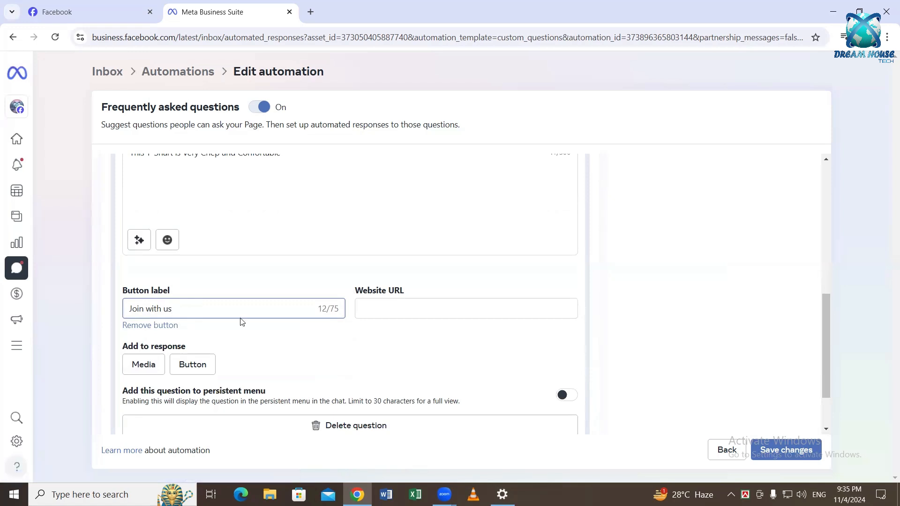
Change the response button's label to "Click Here" and place the cursor in its Website URL field
{"action": "left_click", "coordinate": [381, 306]}
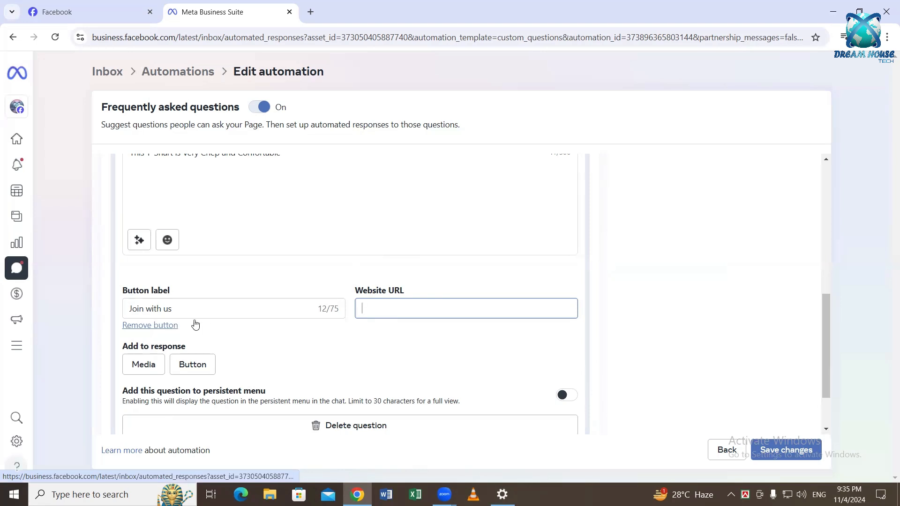
{"action": "scroll", "coordinate": [263, 226], "scroll_direction": "up", "scroll_amount": 3}
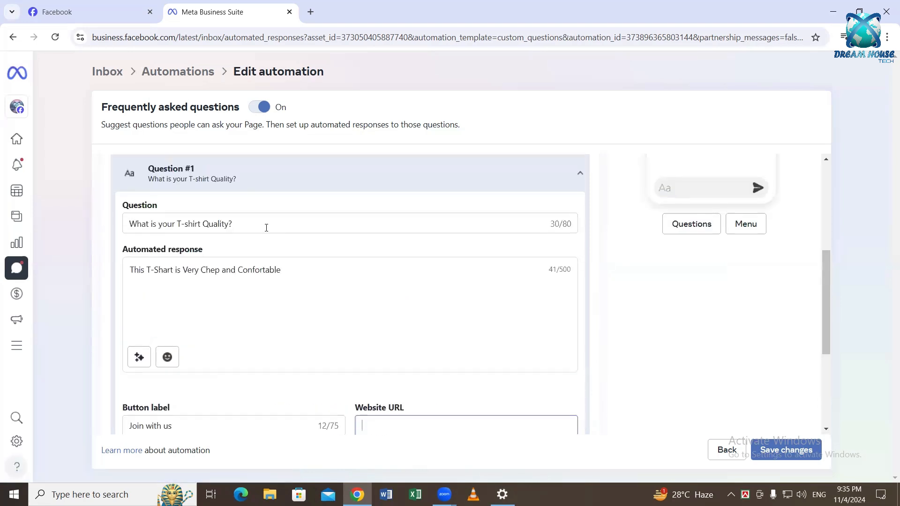
{"action": "scroll", "coordinate": [255, 269], "scroll_direction": "down", "scroll_amount": 1}
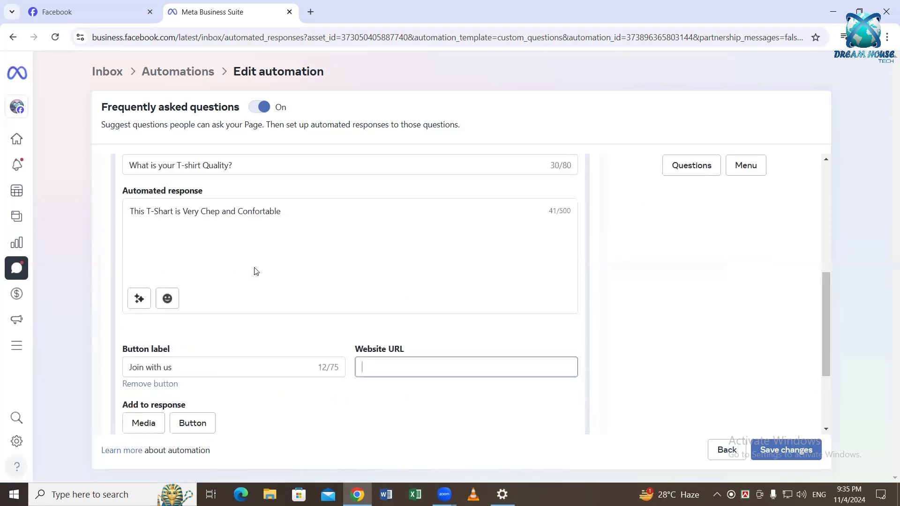
{"action": "double_click", "coordinate": [181, 367]}
{"action": "triple_click", "coordinate": [181, 367]}
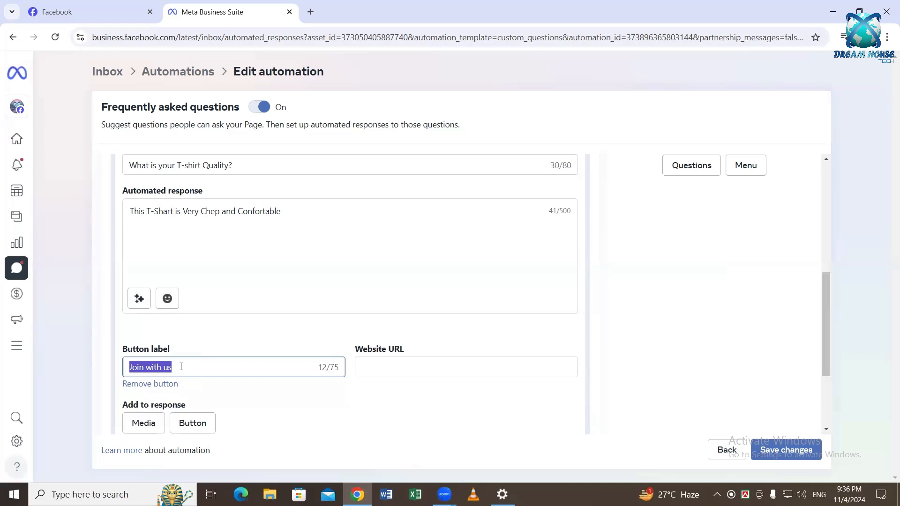
{"action": "key", "text": "BackSpace"}
{"action": "type", "text": "C"}
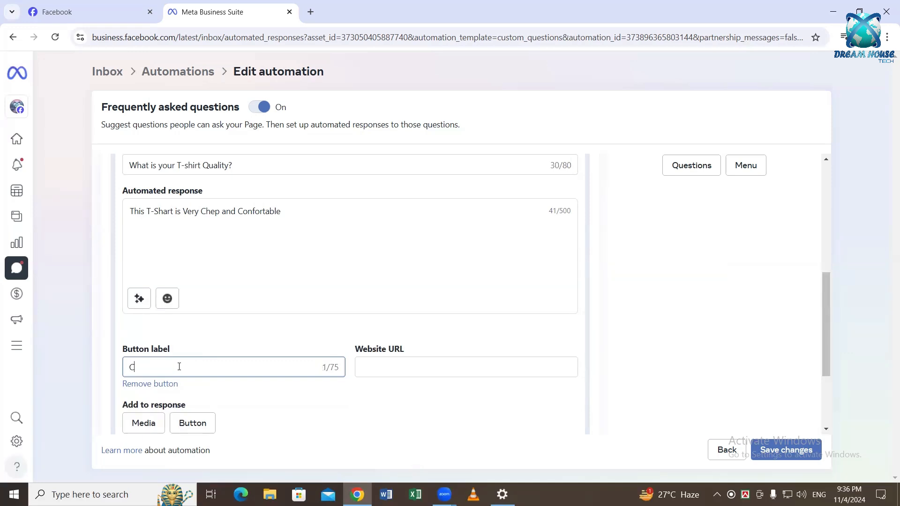
{"action": "type", "text": "lick Here"}
{"action": "left_click", "coordinate": [394, 371]}
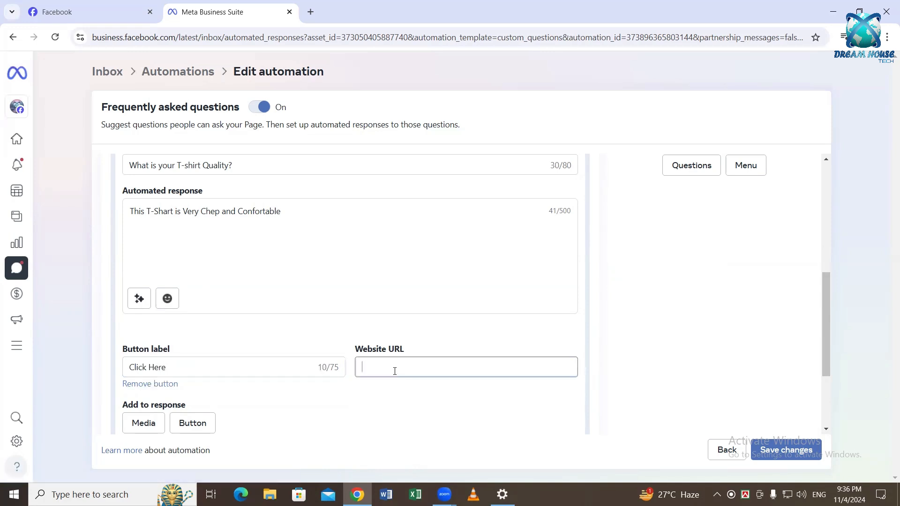
Enter www,dreamhousebd.com as the button's website URL and add "For Details" below the existing text of the automated response
{"action": "type", "text": "www,dreamhousebd.com"}
{"action": "left_click", "coordinate": [284, 211]}
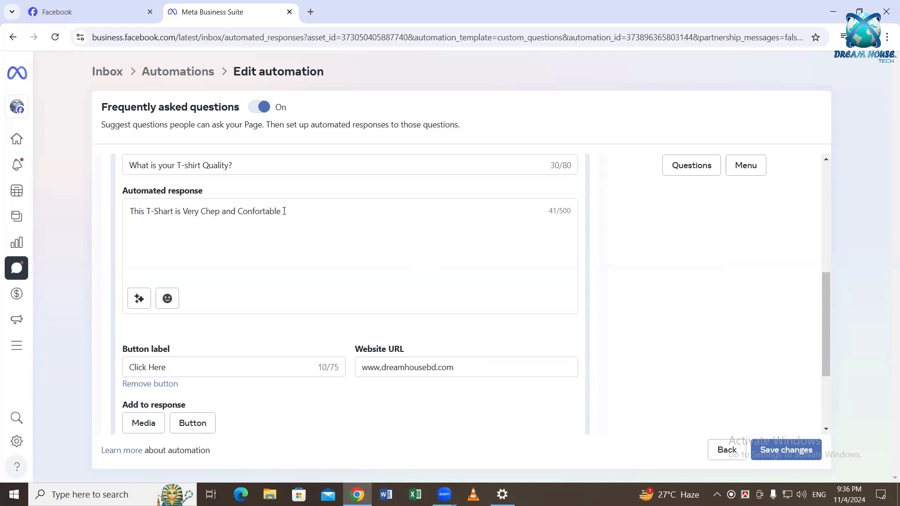
{"action": "key", "text": "Return"}
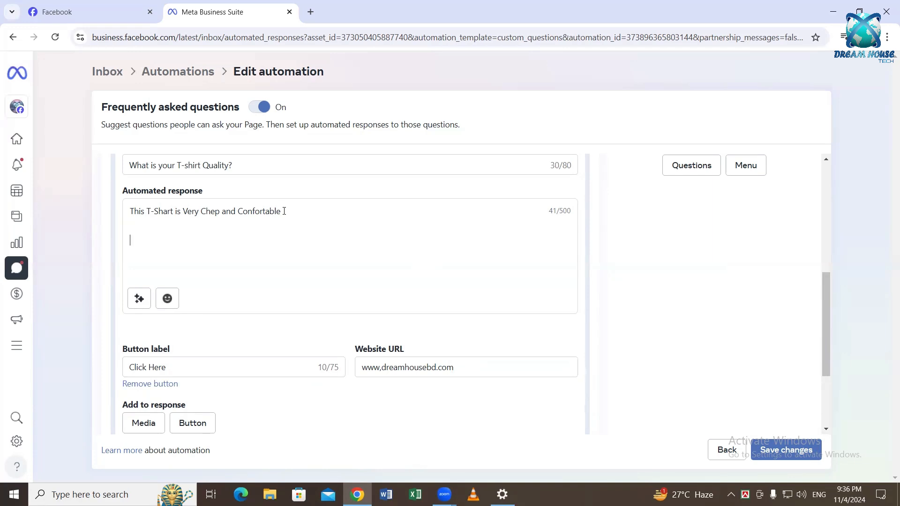
{"action": "type", "text": "For Details"}
Remove the "Click Here" button from the automated response, check the duplicate browser tab and return to the original automation page
{"action": "left_click", "coordinate": [429, 388]}
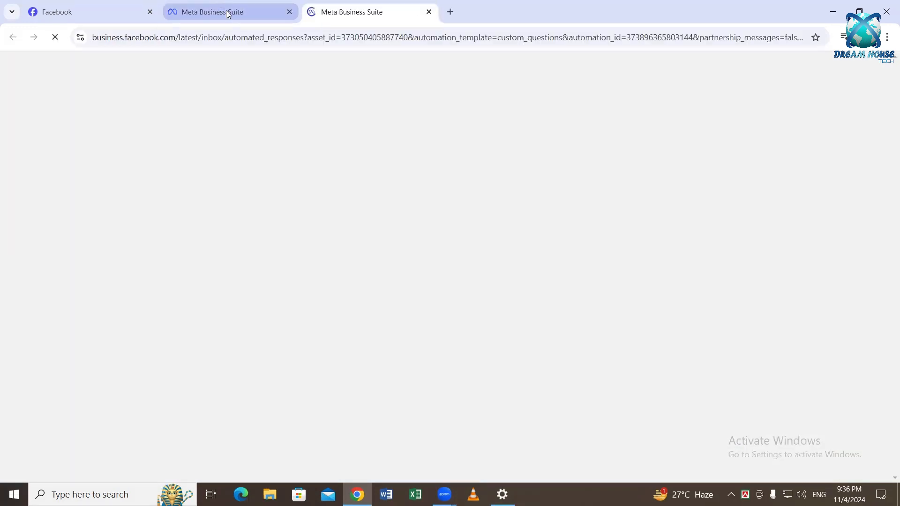
{"action": "mouse_move", "coordinate": [227, 14]}
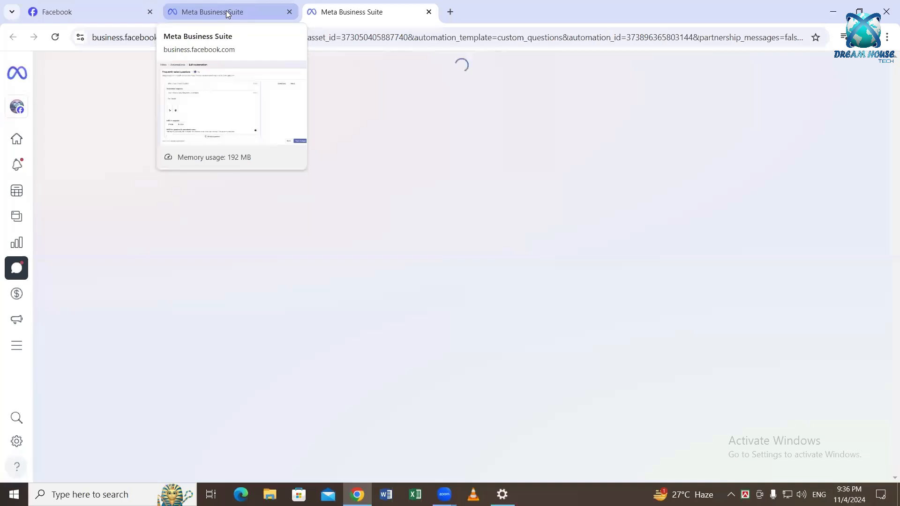
{"action": "left_click", "coordinate": [226, 13]}
{"action": "left_click", "coordinate": [344, 13]}
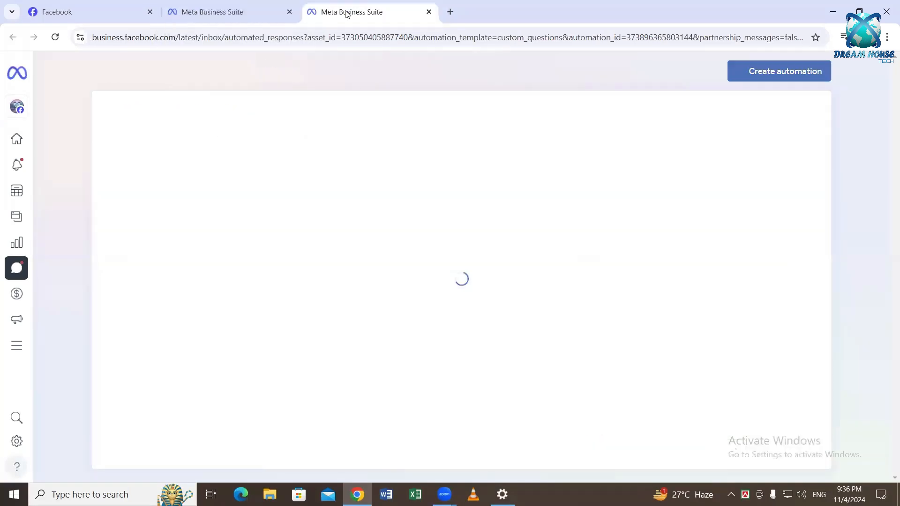
{"action": "left_click", "coordinate": [220, 10]}
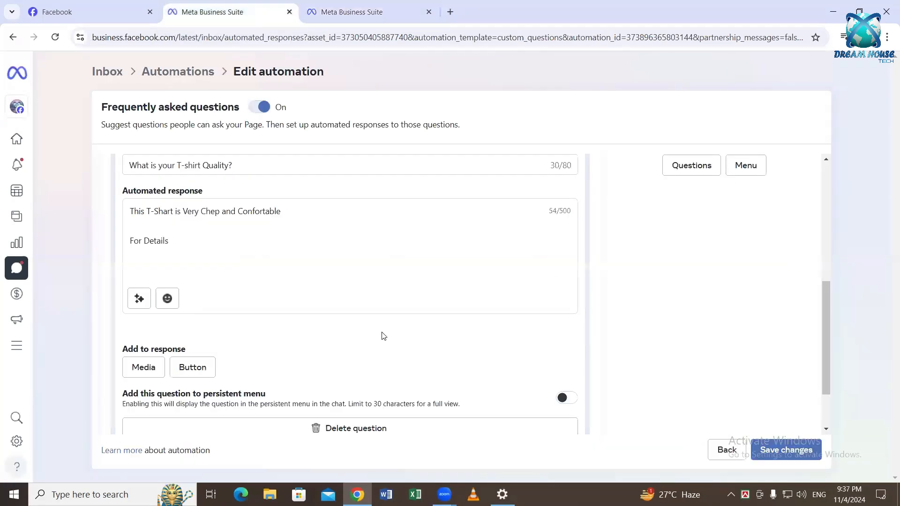
Review the FAQ automation's channel, trigger, Question #1 with its automated response, and the options for adding to the response
{"action": "scroll", "coordinate": [472, 295], "scroll_direction": "up", "scroll_amount": 4}
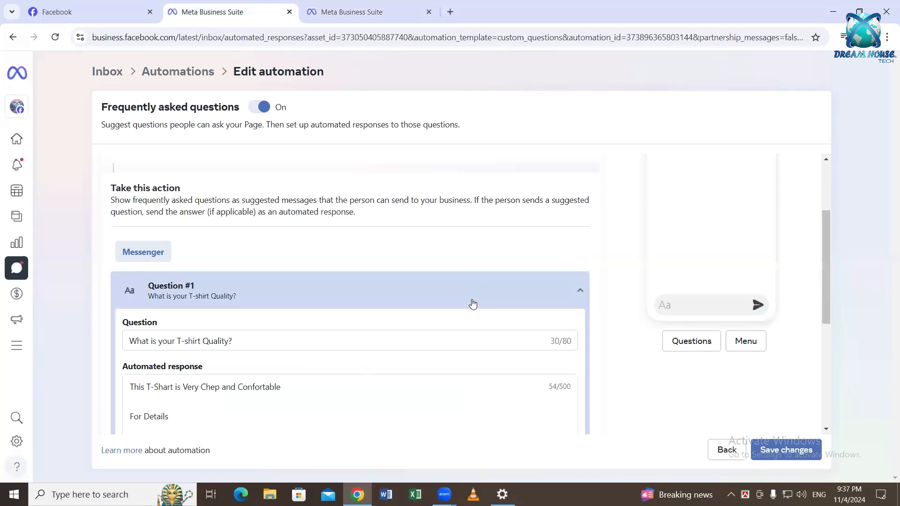
{"action": "scroll", "coordinate": [471, 302], "scroll_direction": "up", "scroll_amount": 3}
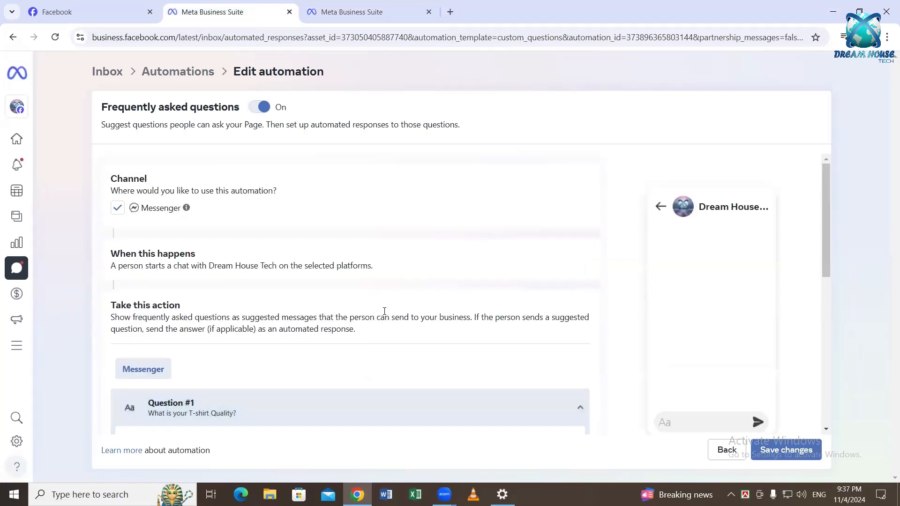
{"action": "scroll", "coordinate": [384, 311], "scroll_direction": "down", "scroll_amount": 4}
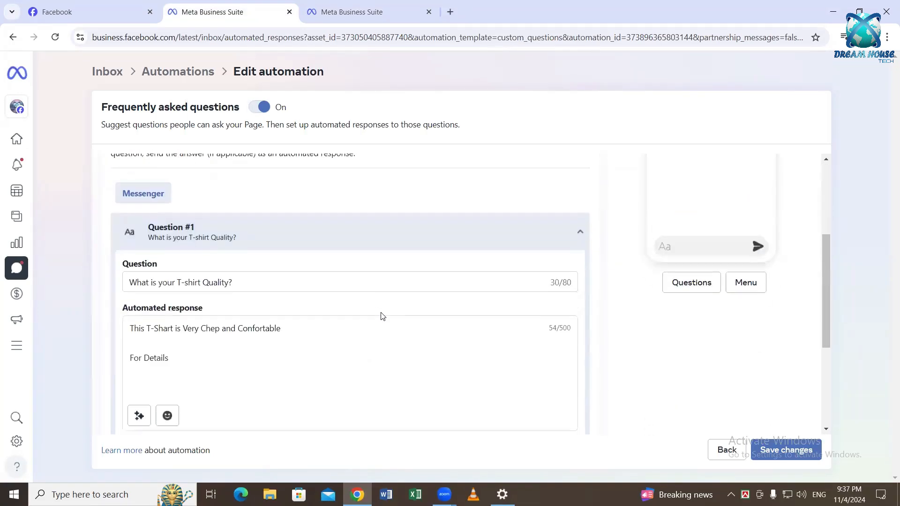
{"action": "scroll", "coordinate": [383, 316], "scroll_direction": "down", "scroll_amount": 3}
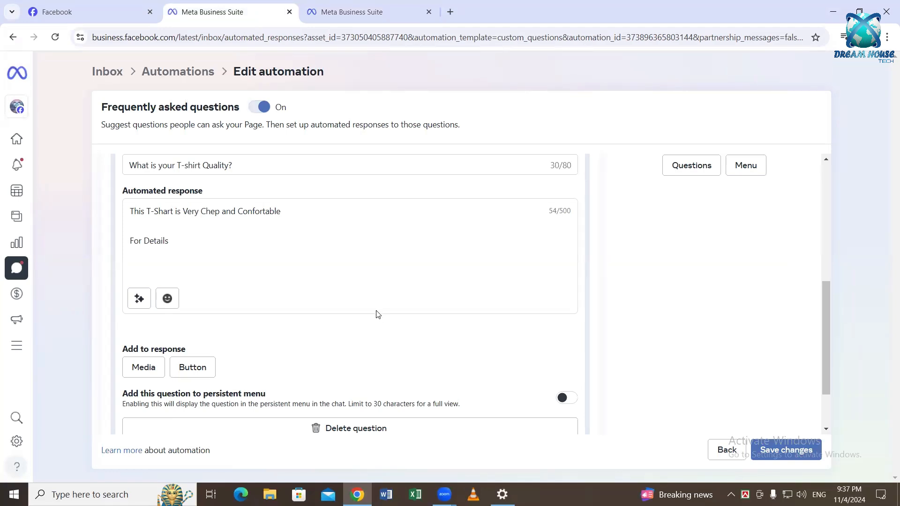
{"action": "scroll", "coordinate": [378, 313], "scroll_direction": "down", "scroll_amount": 2}
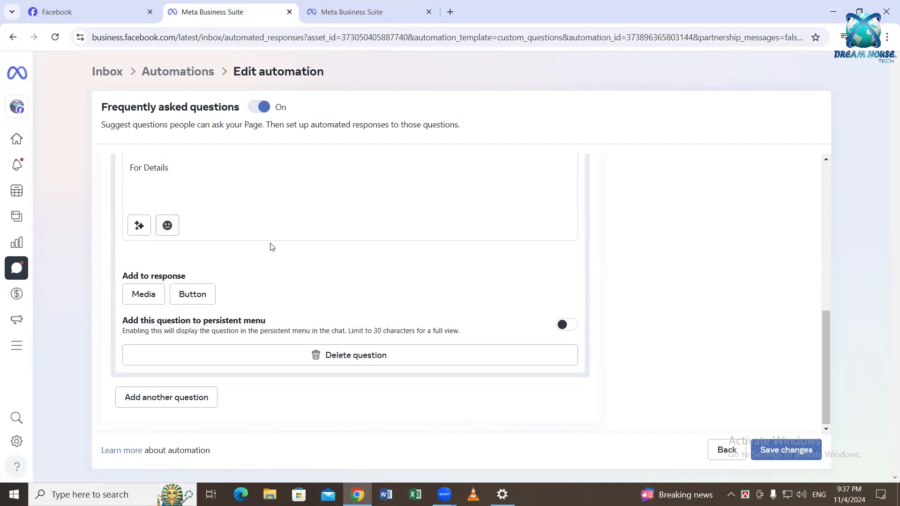
{"action": "scroll", "coordinate": [239, 281], "scroll_direction": "up", "scroll_amount": 1}
{"action": "scroll", "coordinate": [261, 296], "scroll_direction": "up", "scroll_amount": 4}
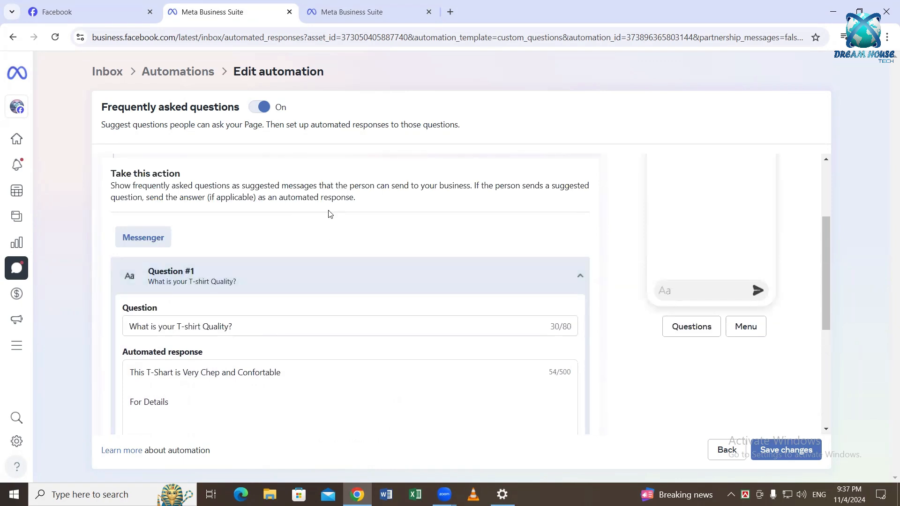
{"action": "scroll", "coordinate": [330, 214], "scroll_direction": "up", "scroll_amount": 3}
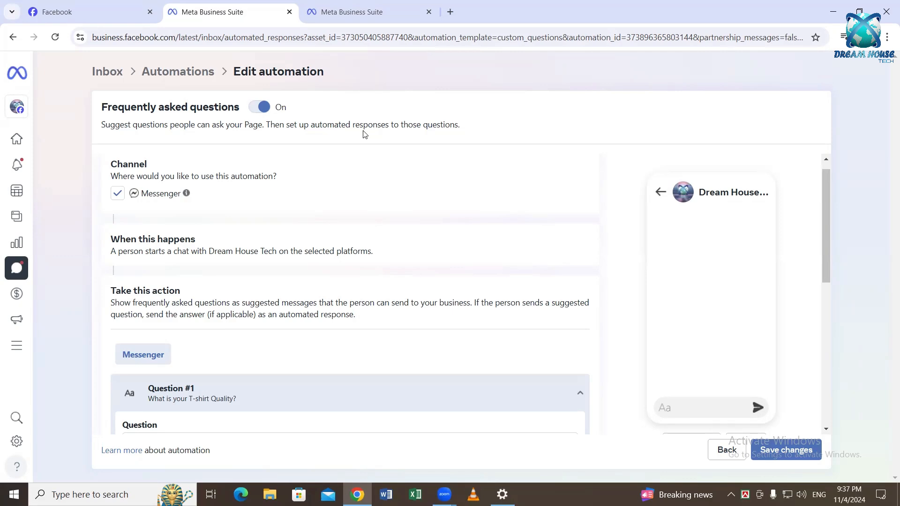
Switch to Facebook, find the sponsored Suitcase backpack ad in the home feed and open its Order now link
{"action": "left_click", "coordinate": [107, 14]}
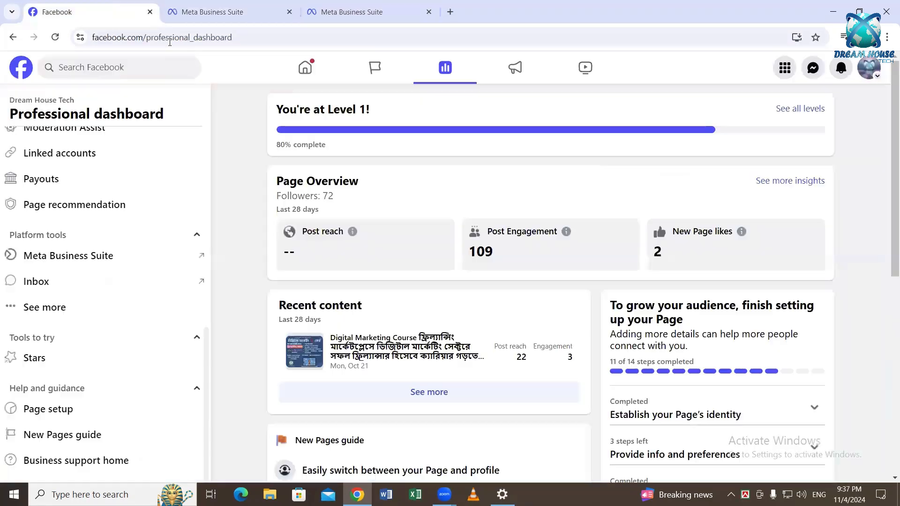
{"action": "scroll", "coordinate": [144, 187], "scroll_direction": "up", "scroll_amount": 5}
{"action": "left_click", "coordinate": [21, 67]}
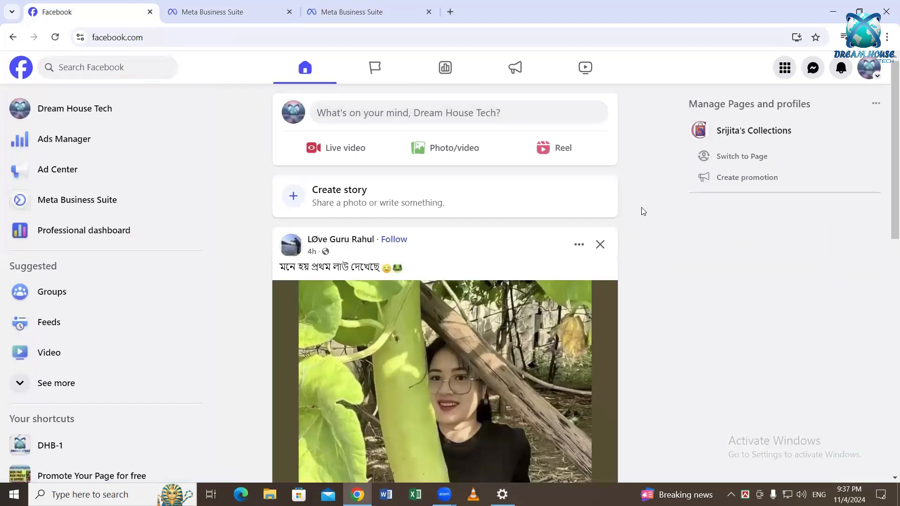
{"action": "scroll", "coordinate": [630, 211], "scroll_direction": "down", "scroll_amount": 5}
{"action": "scroll", "coordinate": [630, 214], "scroll_direction": "down", "scroll_amount": 10}
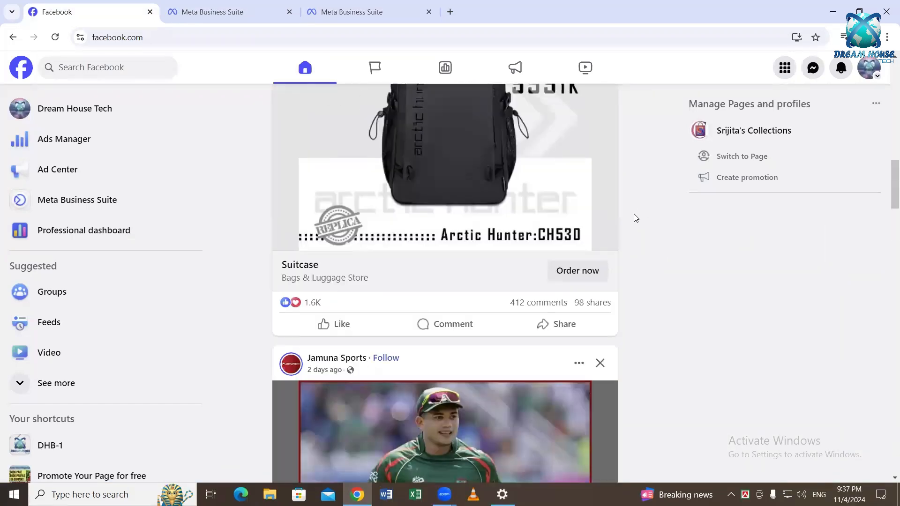
{"action": "scroll", "coordinate": [634, 240], "scroll_direction": "up", "scroll_amount": 4}
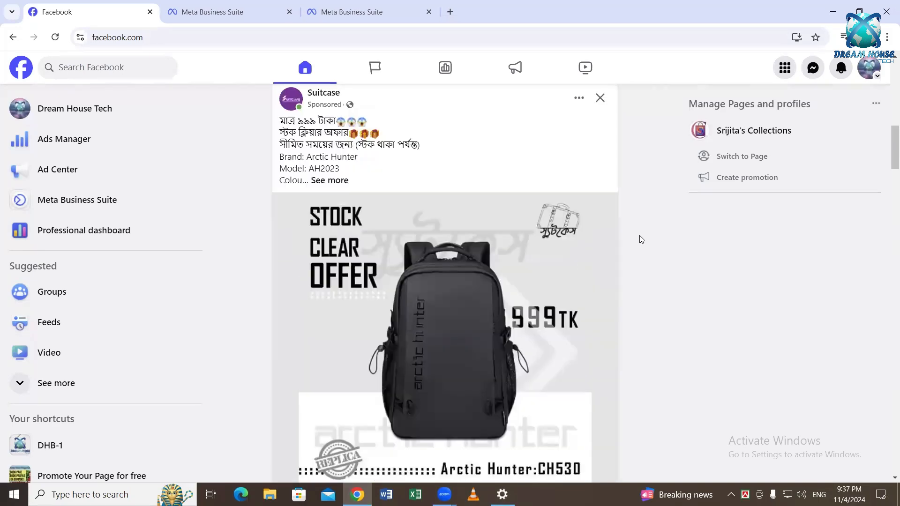
{"action": "scroll", "coordinate": [641, 239], "scroll_direction": "down", "scroll_amount": 4}
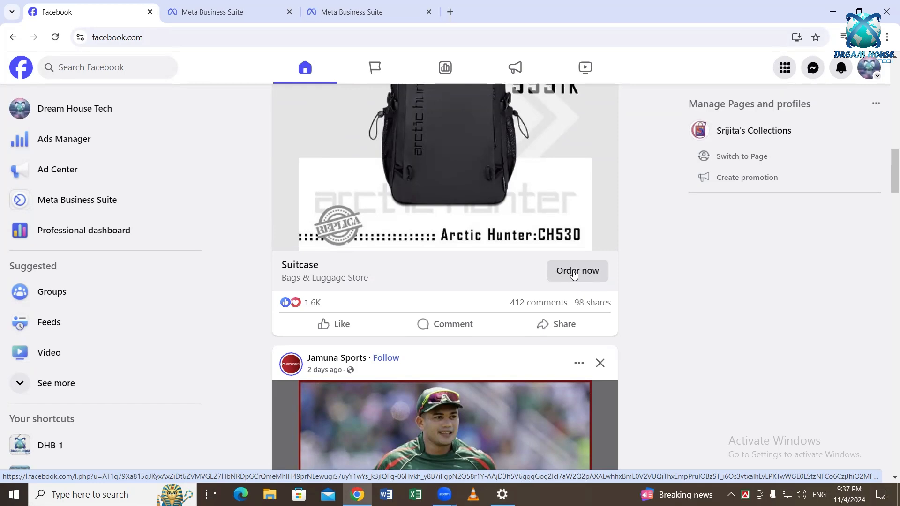
{"action": "left_click", "coordinate": [574, 274]}
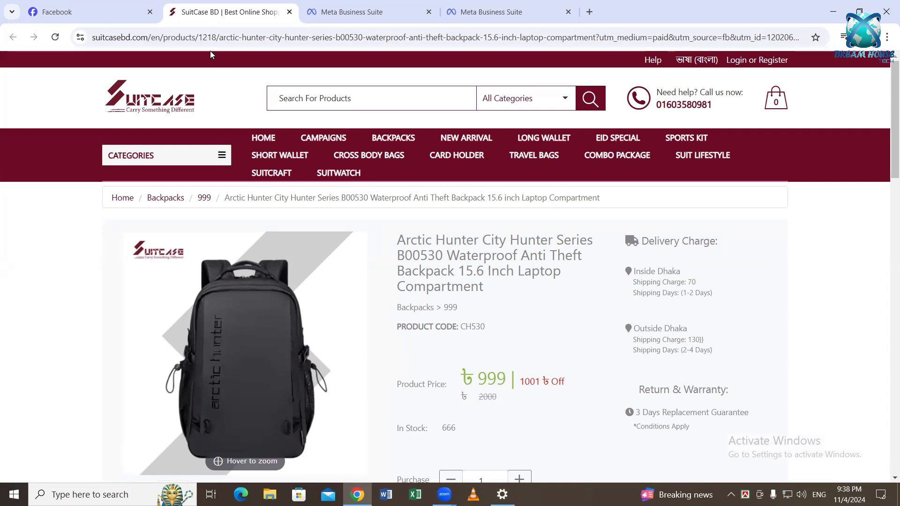
Return to the Facebook feed, look through more posts and open the Suitcase page from its sponsored ad
{"action": "left_click", "coordinate": [96, 15]}
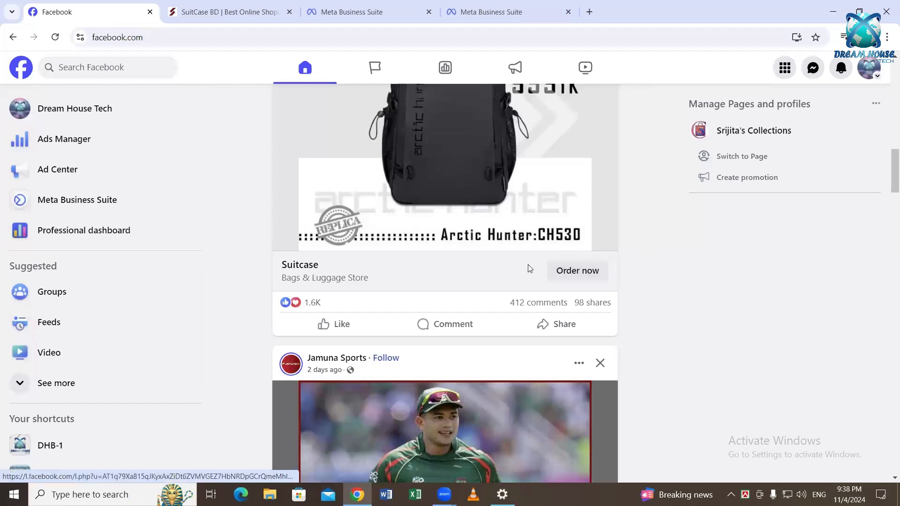
{"action": "scroll", "coordinate": [334, 286], "scroll_direction": "down", "scroll_amount": 10}
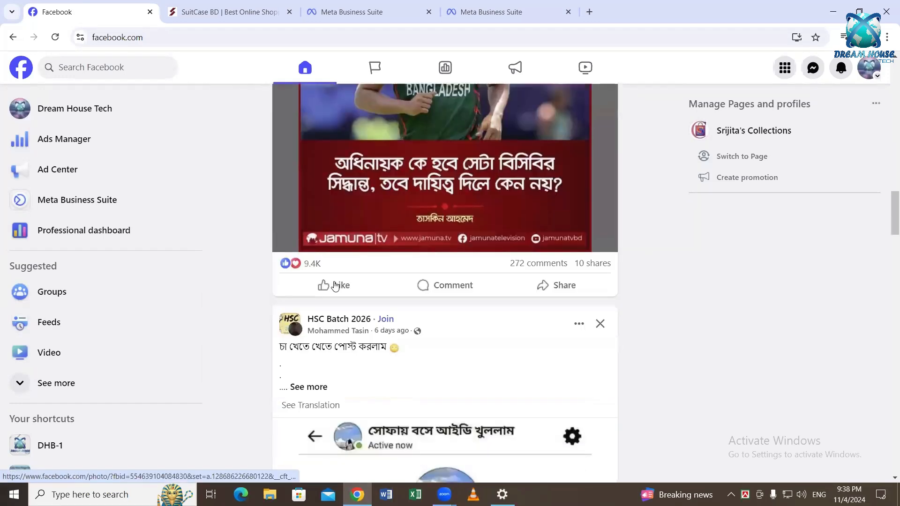
{"action": "scroll", "coordinate": [335, 286], "scroll_direction": "up", "scroll_amount": 5}
{"action": "right_click", "coordinate": [301, 277]}
{"action": "left_click", "coordinate": [220, 178]}
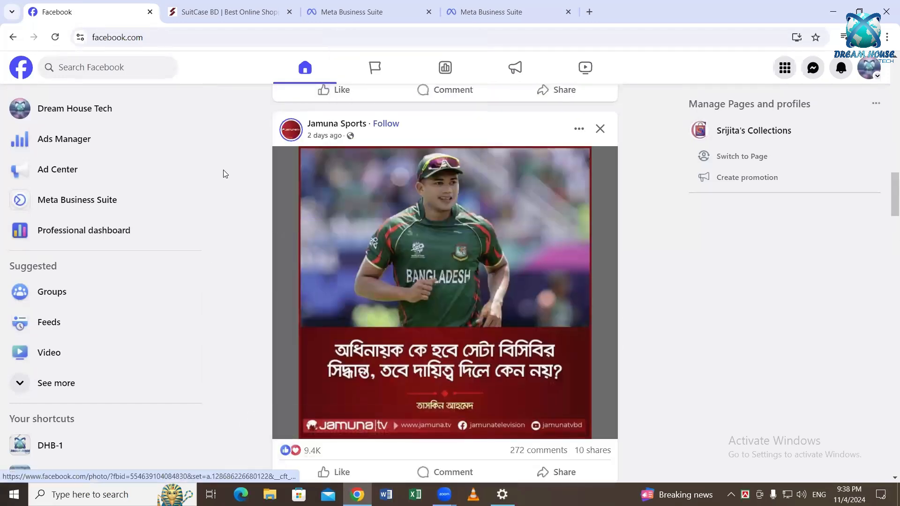
{"action": "scroll", "coordinate": [437, 223], "scroll_direction": "down", "scroll_amount": 12}
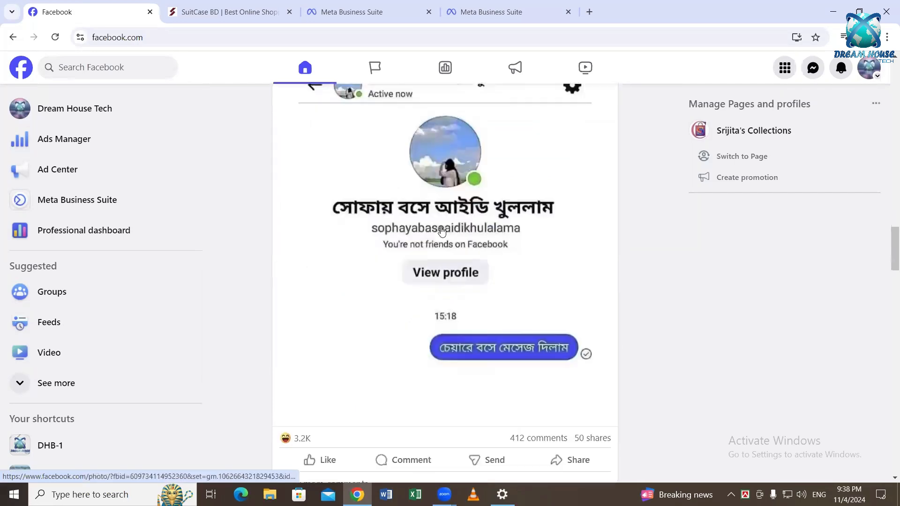
{"action": "scroll", "coordinate": [441, 234], "scroll_direction": "down", "scroll_amount": 10}
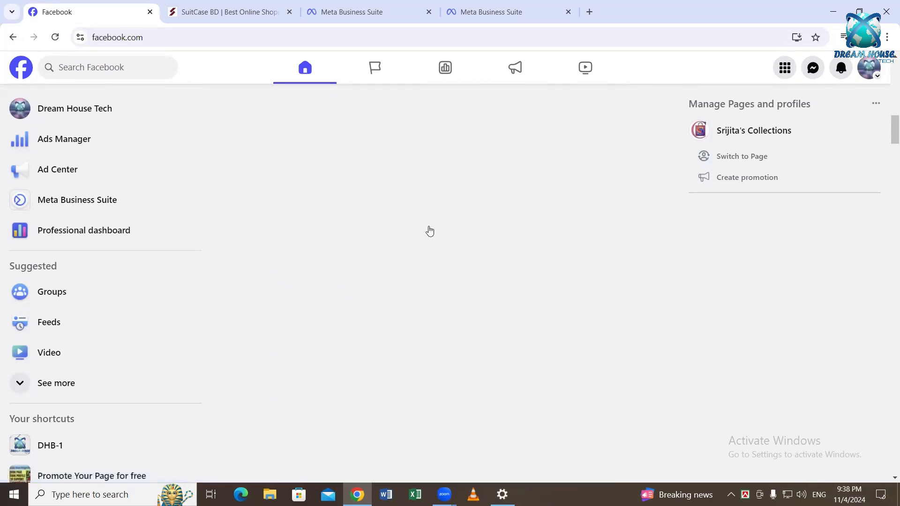
{"action": "scroll", "coordinate": [428, 235], "scroll_direction": "up", "scroll_amount": 8}
{"action": "scroll", "coordinate": [426, 241], "scroll_direction": "down", "scroll_amount": 3}
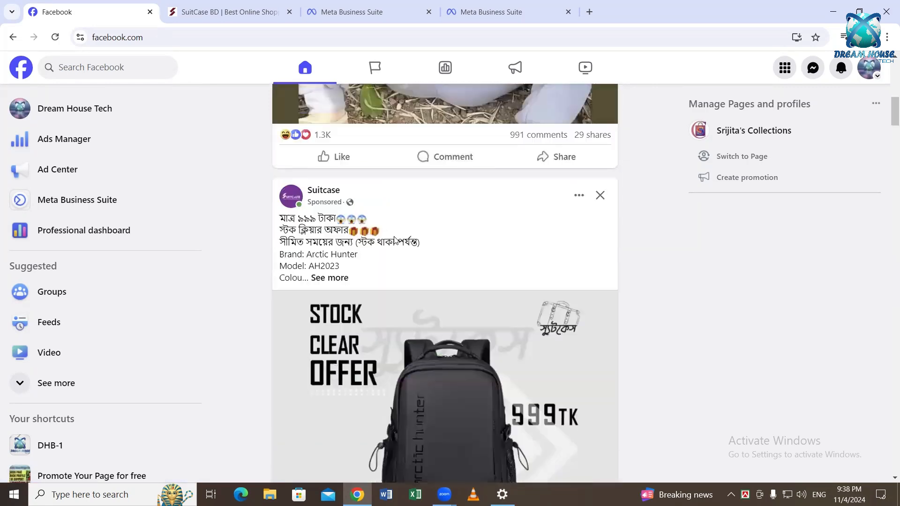
{"action": "left_click", "coordinate": [322, 213]}
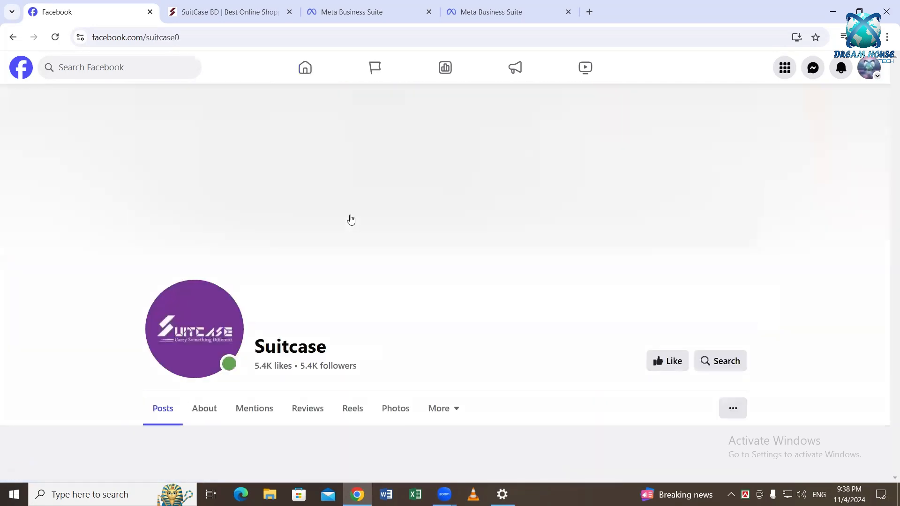
Look through the Suitcase page's backpack posts and compare their Order now and Send message buttons
{"action": "scroll", "coordinate": [506, 321], "scroll_direction": "down", "scroll_amount": 3}
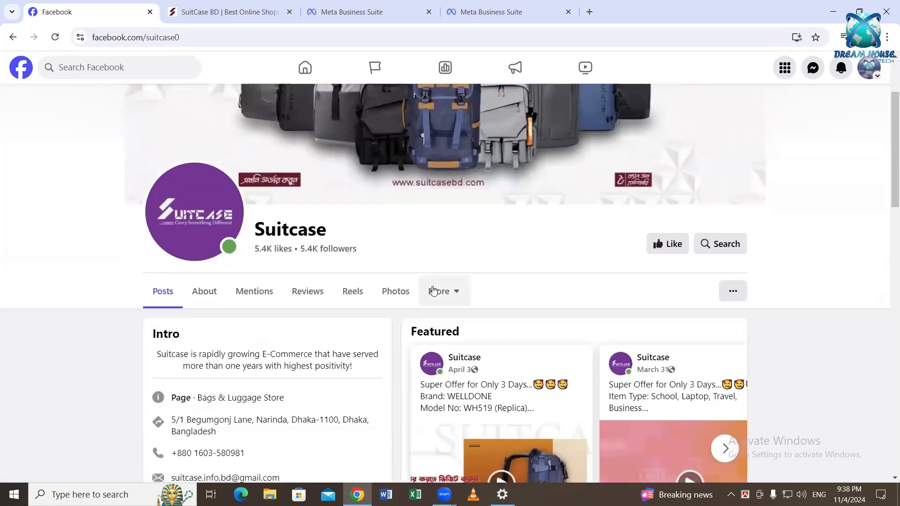
{"action": "scroll", "coordinate": [438, 289], "scroll_direction": "down", "scroll_amount": 5}
{"action": "scroll", "coordinate": [438, 291], "scroll_direction": "down", "scroll_amount": 7}
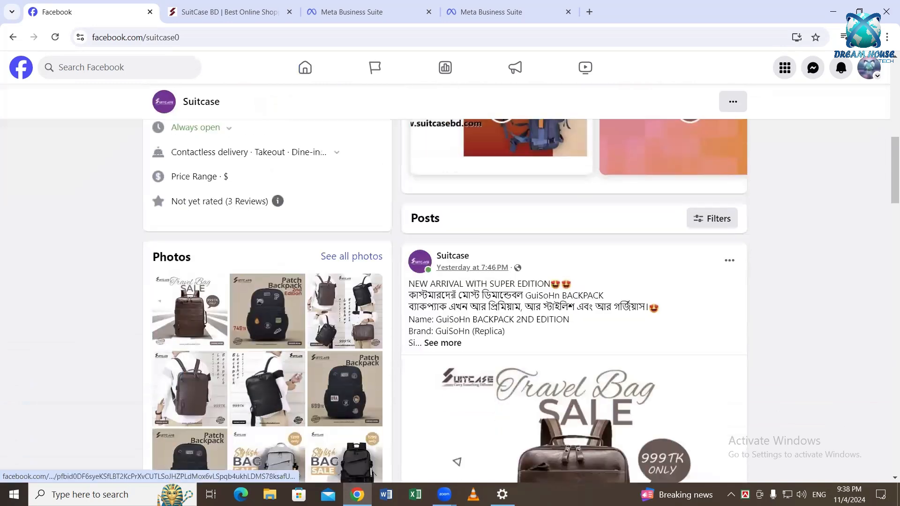
{"action": "scroll", "coordinate": [455, 298], "scroll_direction": "down", "scroll_amount": 12}
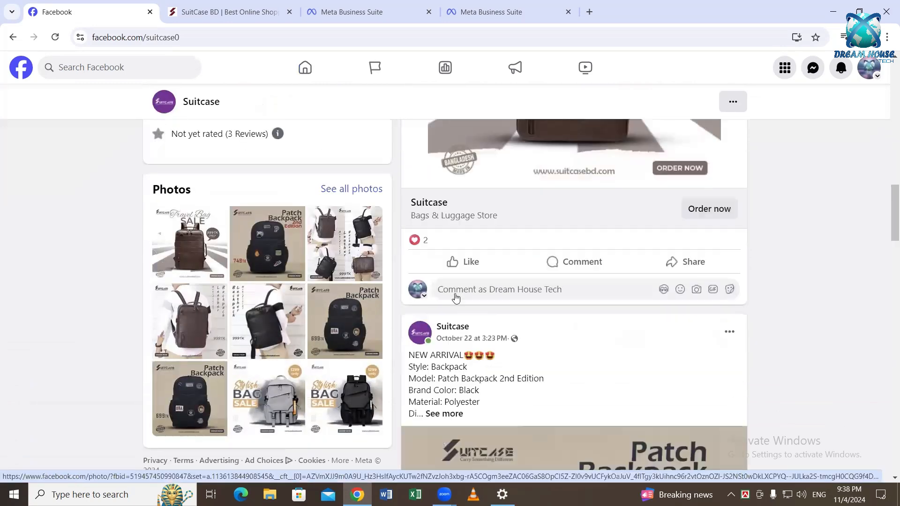
{"action": "scroll", "coordinate": [628, 313], "scroll_direction": "down", "scroll_amount": 3}
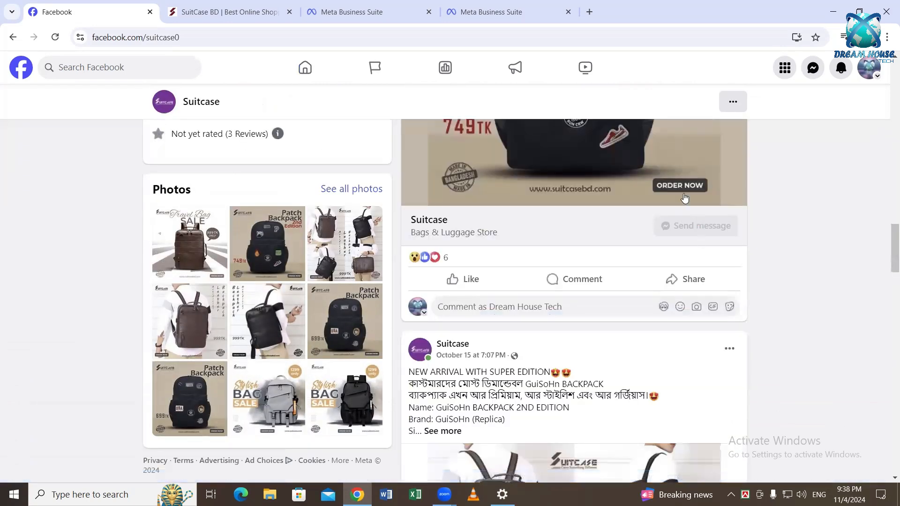
{"action": "scroll", "coordinate": [634, 233], "scroll_direction": "down", "scroll_amount": 3}
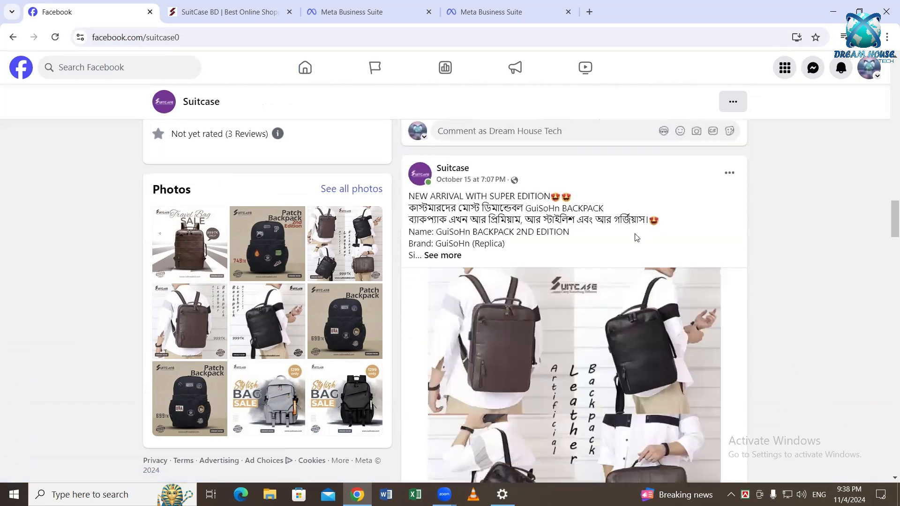
{"action": "scroll", "coordinate": [665, 234], "scroll_direction": "up", "scroll_amount": 4}
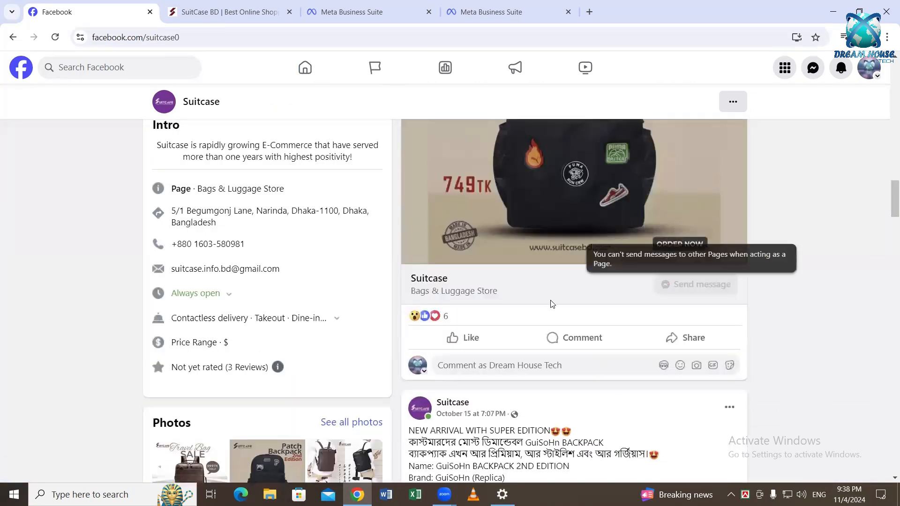
{"action": "scroll", "coordinate": [609, 300], "scroll_direction": "down", "scroll_amount": 8}
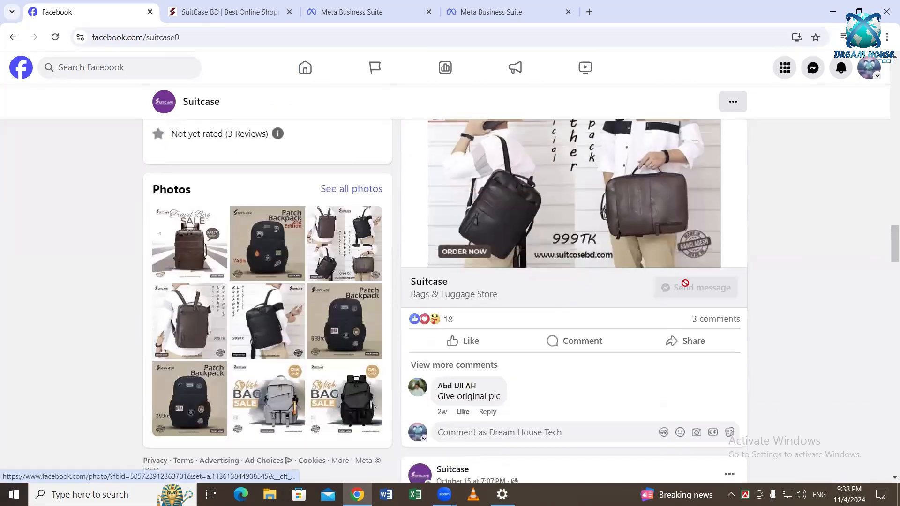
{"action": "scroll", "coordinate": [685, 291], "scroll_direction": "down", "scroll_amount": 15}
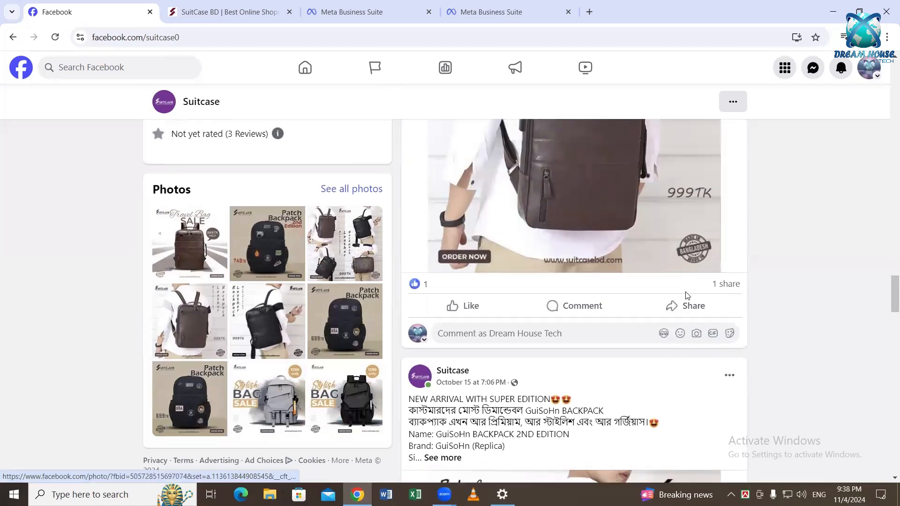
{"action": "scroll", "coordinate": [684, 290], "scroll_direction": "down", "scroll_amount": 5}
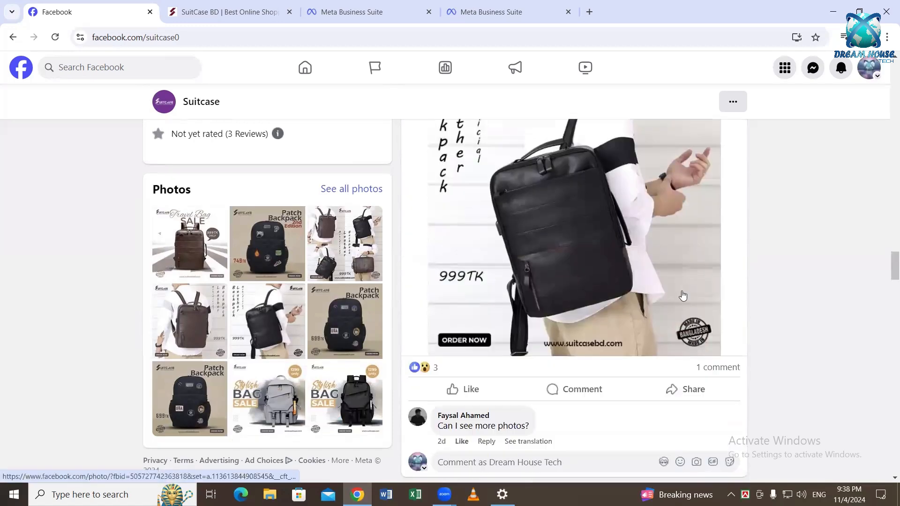
{"action": "scroll", "coordinate": [656, 274], "scroll_direction": "down", "scroll_amount": 3}
{"action": "scroll", "coordinate": [656, 277], "scroll_direction": "down", "scroll_amount": 10}
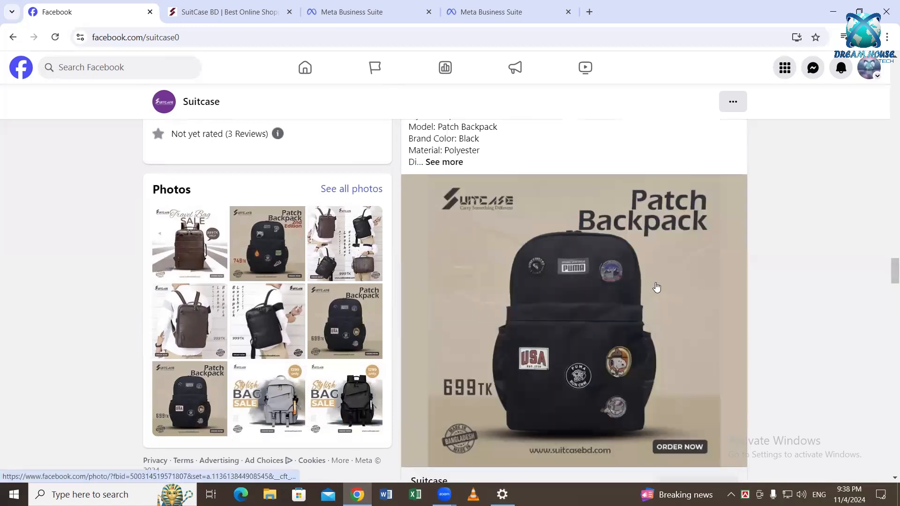
{"action": "scroll", "coordinate": [655, 293], "scroll_direction": "up", "scroll_amount": 20}
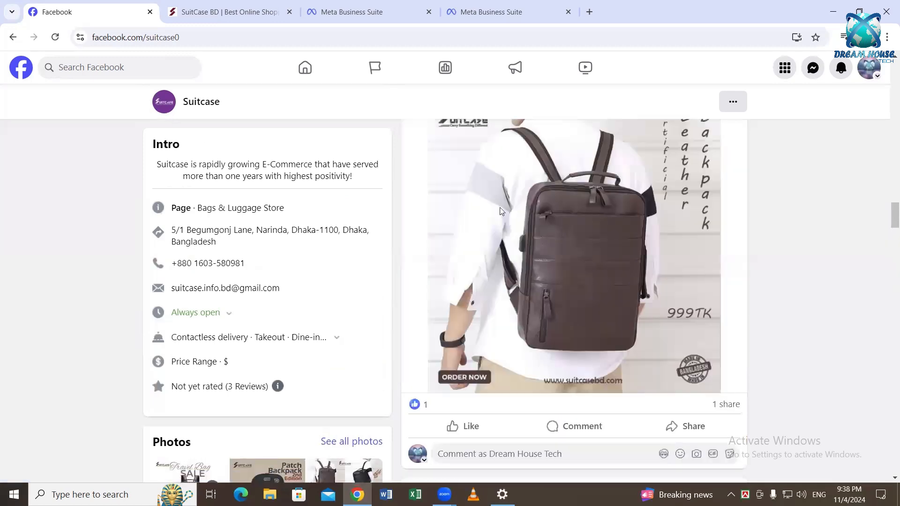
Return to the Facebook home feed, find the sponsored Redom Fashion backpack ad and open that page
{"action": "left_click", "coordinate": [22, 75]}
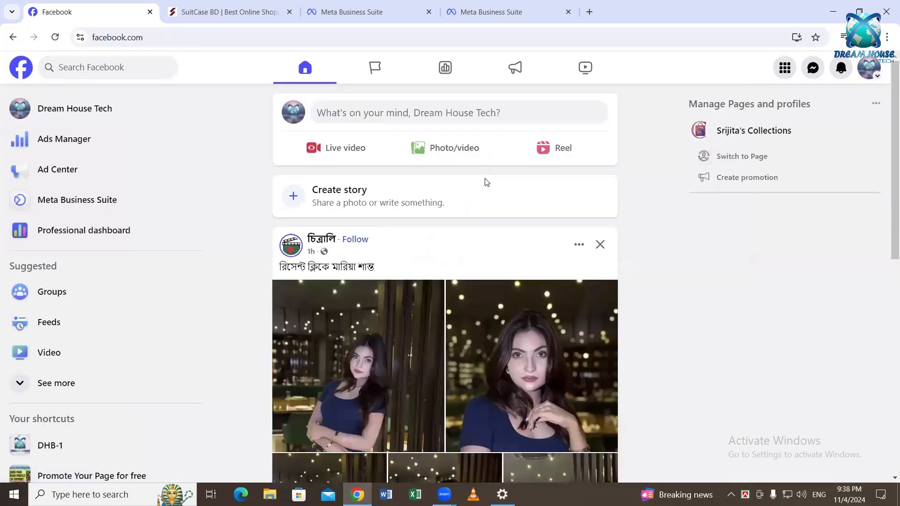
{"action": "scroll", "coordinate": [485, 183], "scroll_direction": "down", "scroll_amount": 1}
{"action": "scroll", "coordinate": [486, 182], "scroll_direction": "down", "scroll_amount": 1}
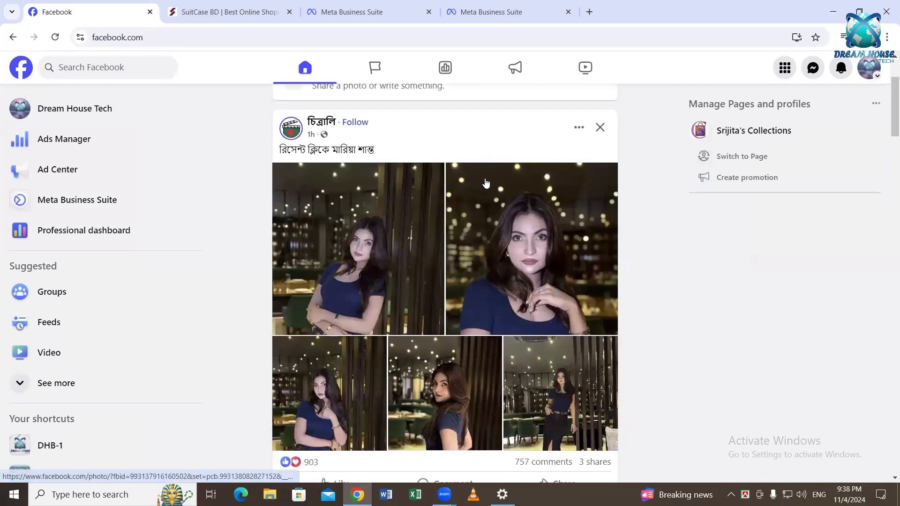
{"action": "scroll", "coordinate": [486, 182], "scroll_direction": "down", "scroll_amount": 3}
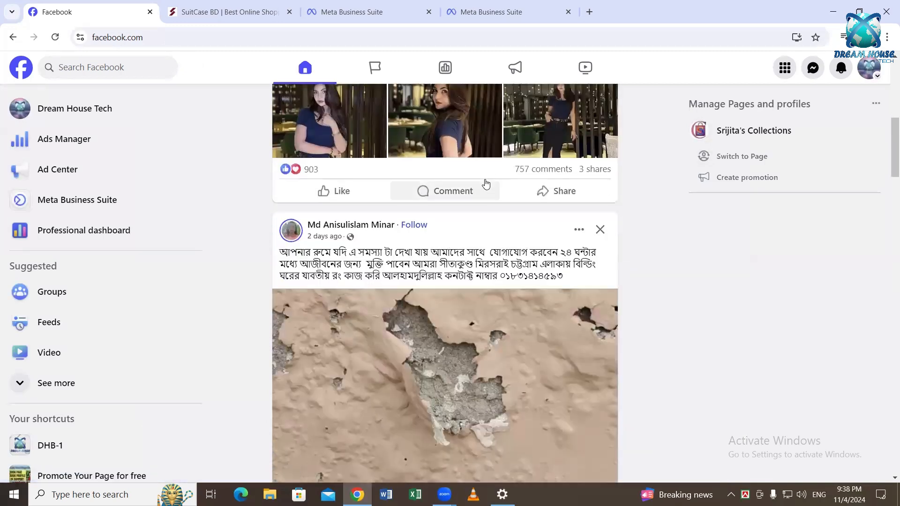
{"action": "scroll", "coordinate": [486, 182], "scroll_direction": "down", "scroll_amount": 12}
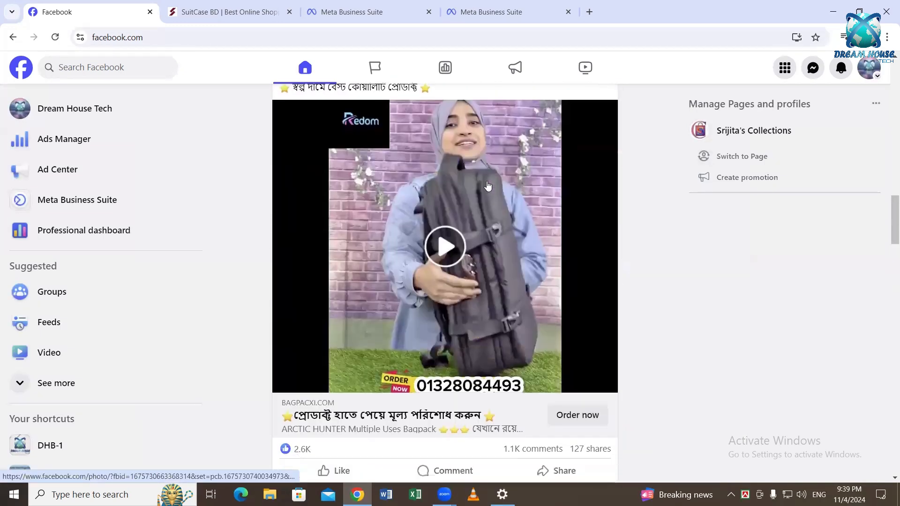
{"action": "scroll", "coordinate": [488, 186], "scroll_direction": "up", "scroll_amount": 2}
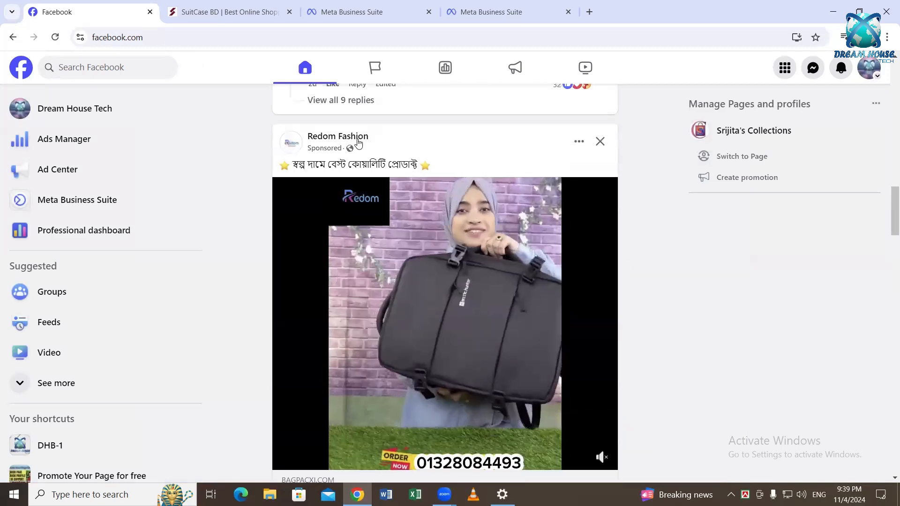
{"action": "left_click", "coordinate": [358, 140]}
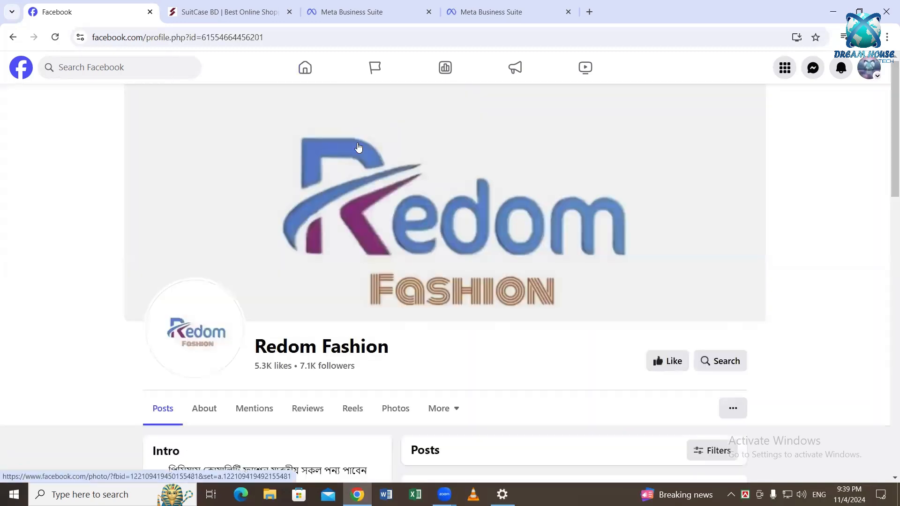
Examine the Redom Fashion page's posts for call-to-action buttons, customer reviews and product photos
{"action": "scroll", "coordinate": [372, 225], "scroll_direction": "down", "scroll_amount": 12}
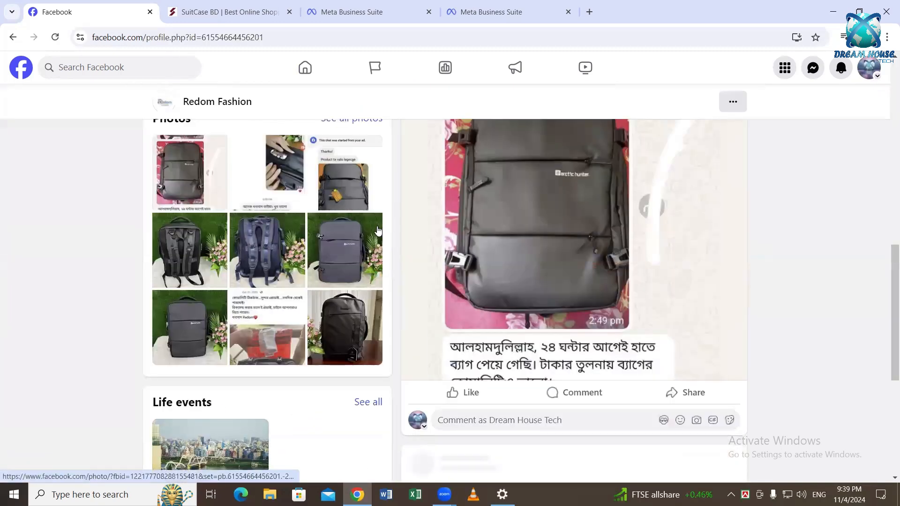
{"action": "scroll", "coordinate": [378, 230], "scroll_direction": "down", "scroll_amount": 5}
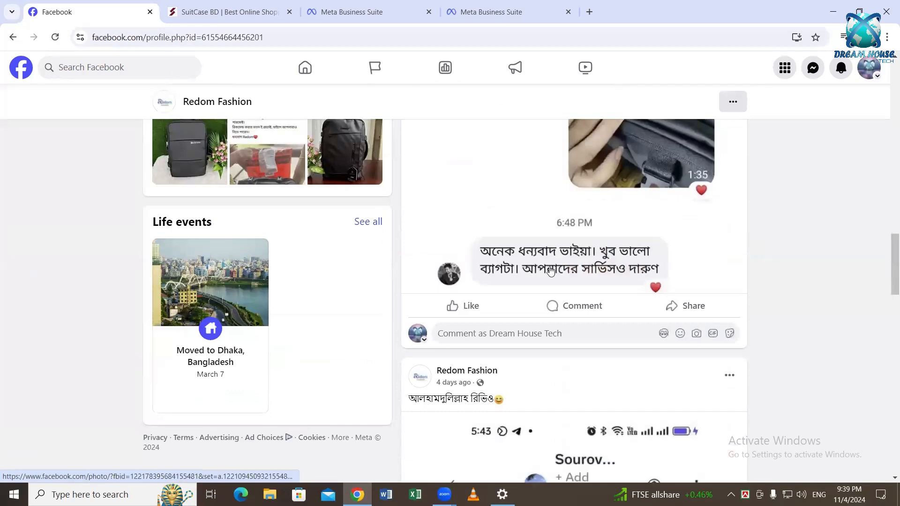
{"action": "scroll", "coordinate": [550, 272], "scroll_direction": "down", "scroll_amount": 9}
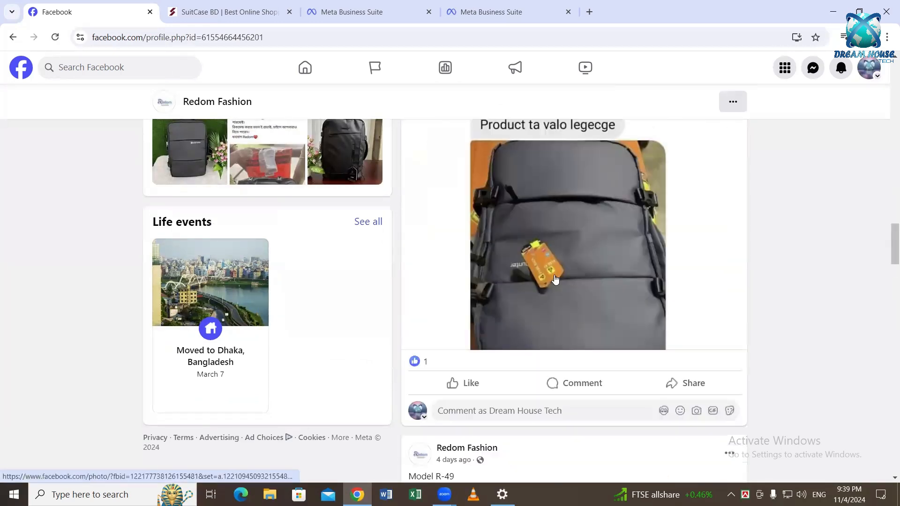
{"action": "scroll", "coordinate": [555, 280], "scroll_direction": "down", "scroll_amount": 10}
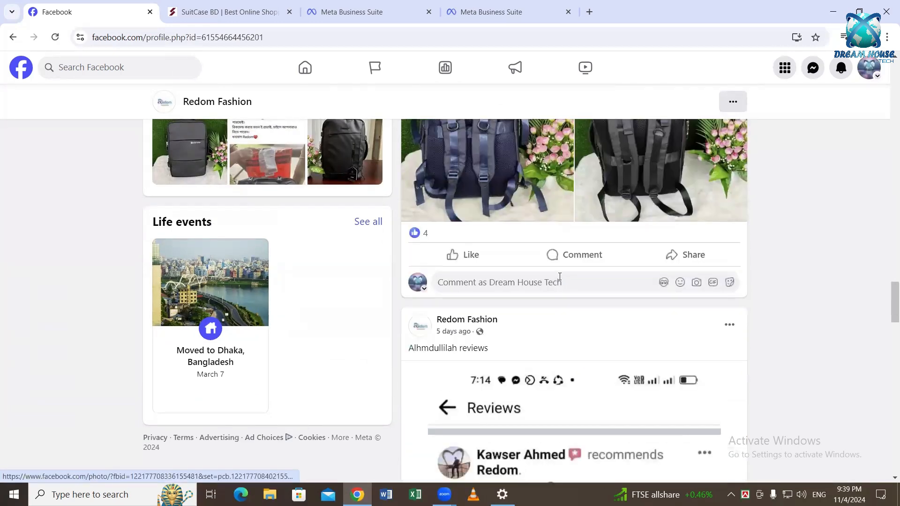
{"action": "scroll", "coordinate": [560, 279], "scroll_direction": "down", "scroll_amount": 10}
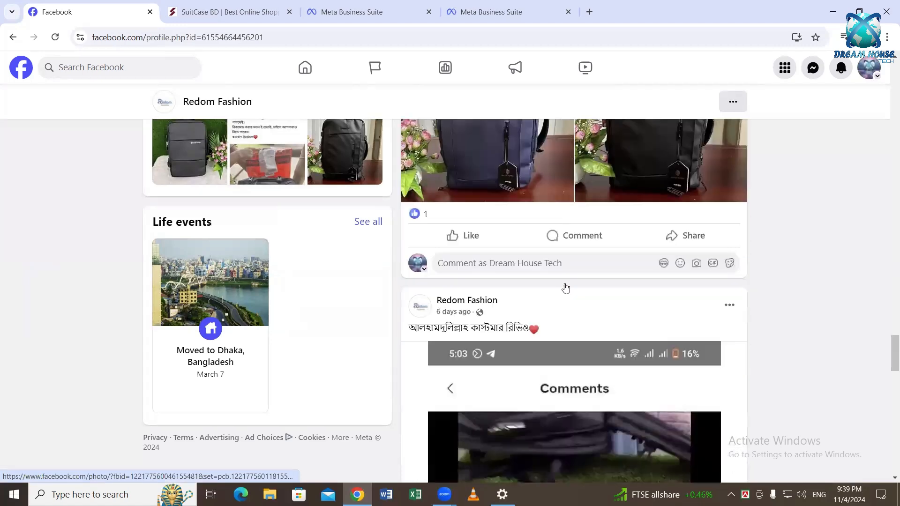
{"action": "scroll", "coordinate": [565, 288], "scroll_direction": "down", "scroll_amount": 7}
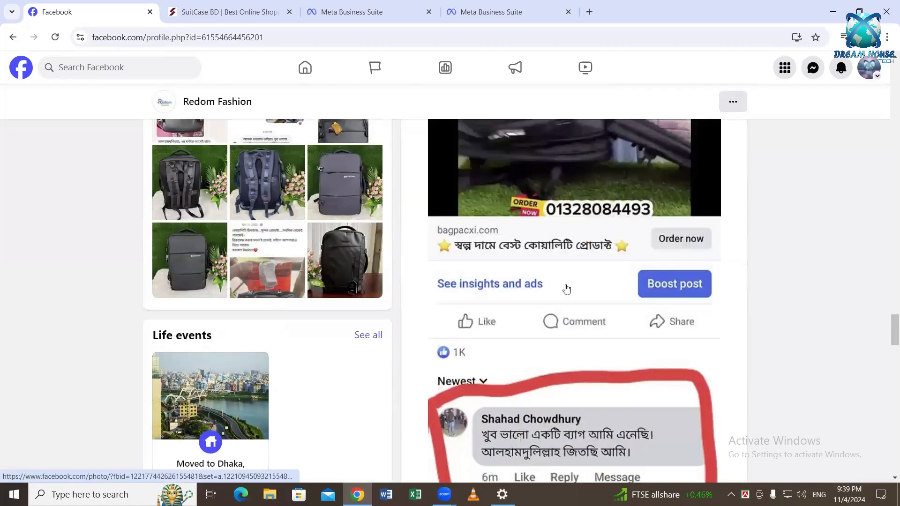
{"action": "scroll", "coordinate": [566, 289], "scroll_direction": "down", "scroll_amount": 10}
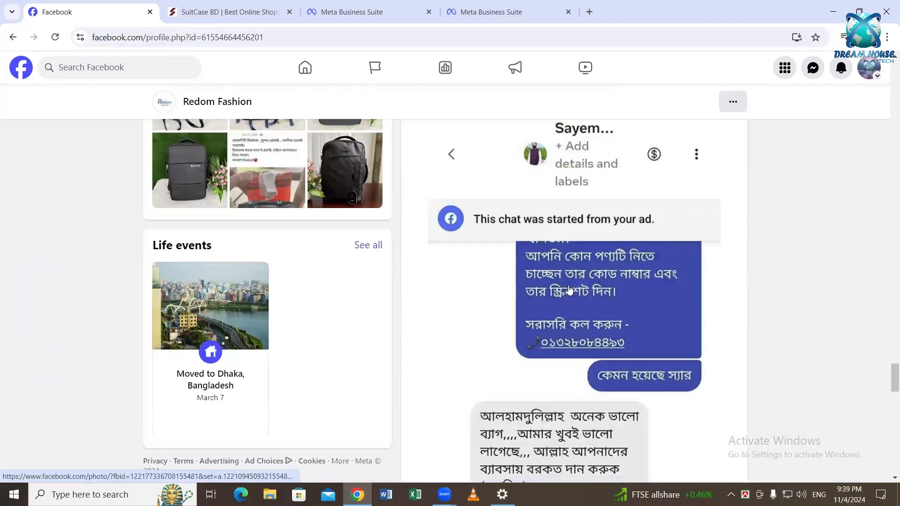
{"action": "scroll", "coordinate": [569, 289], "scroll_direction": "down", "scroll_amount": 10}
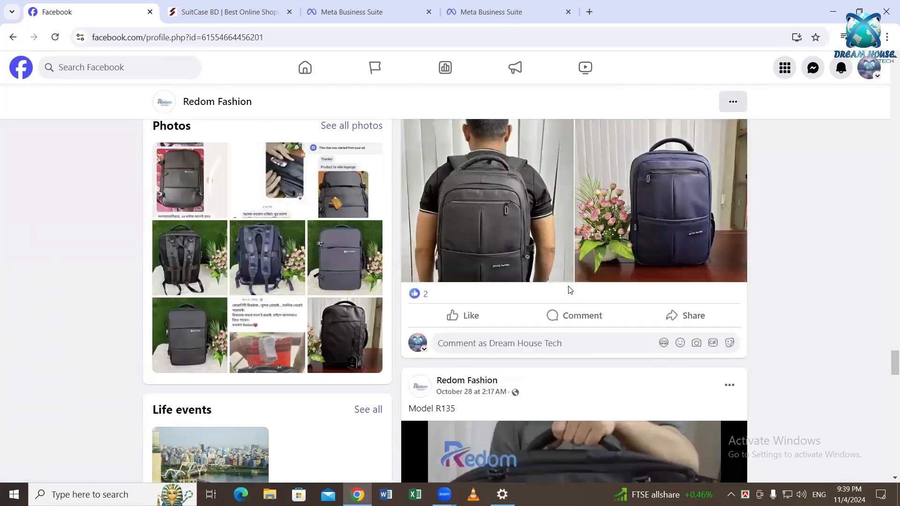
{"action": "scroll", "coordinate": [569, 290], "scroll_direction": "down", "scroll_amount": 10}
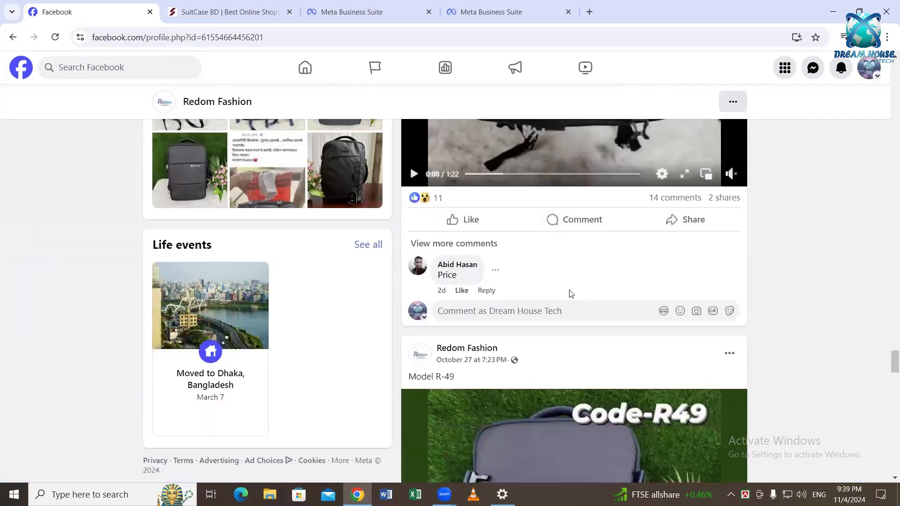
{"action": "scroll", "coordinate": [571, 294], "scroll_direction": "down", "scroll_amount": 10}
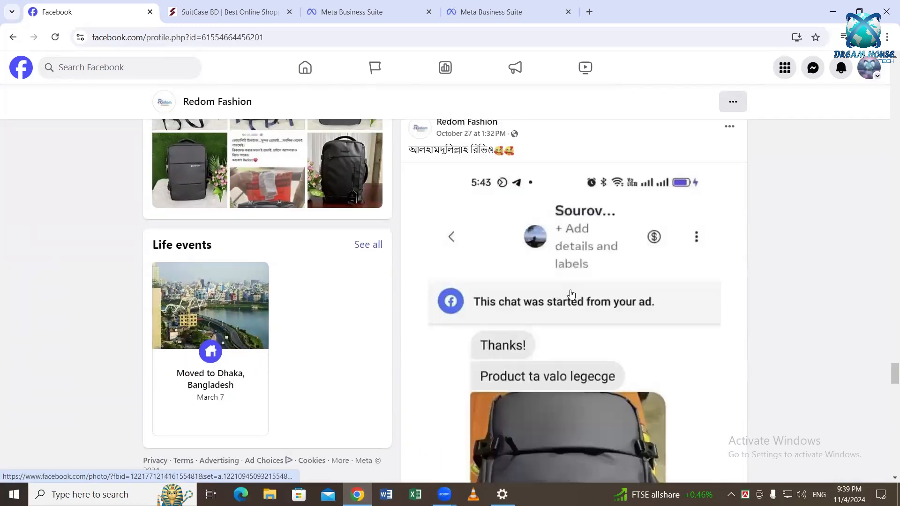
{"action": "scroll", "coordinate": [570, 294], "scroll_direction": "up", "scroll_amount": 10}
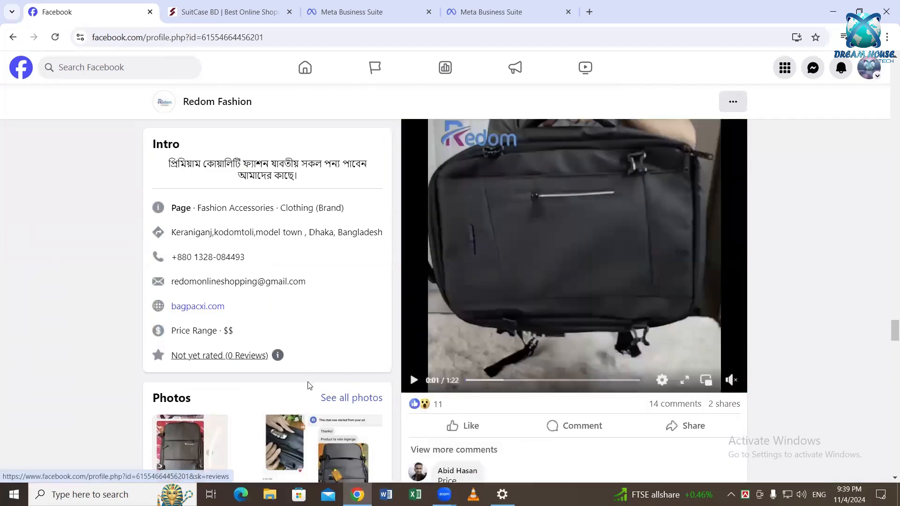
Close the SuitCase BD shop tab and open the Dream House Tech page's own profile on Facebook
{"action": "left_click", "coordinate": [269, 5]}
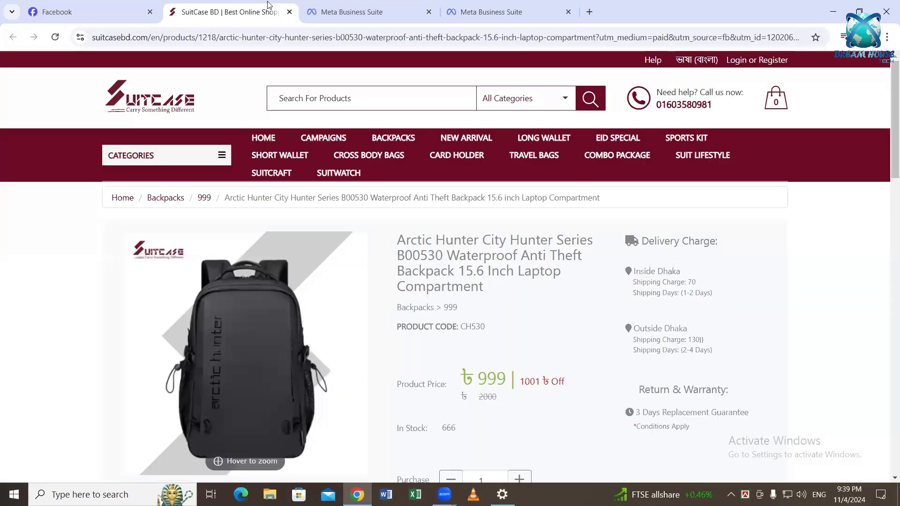
{"action": "left_click", "coordinate": [290, 13]}
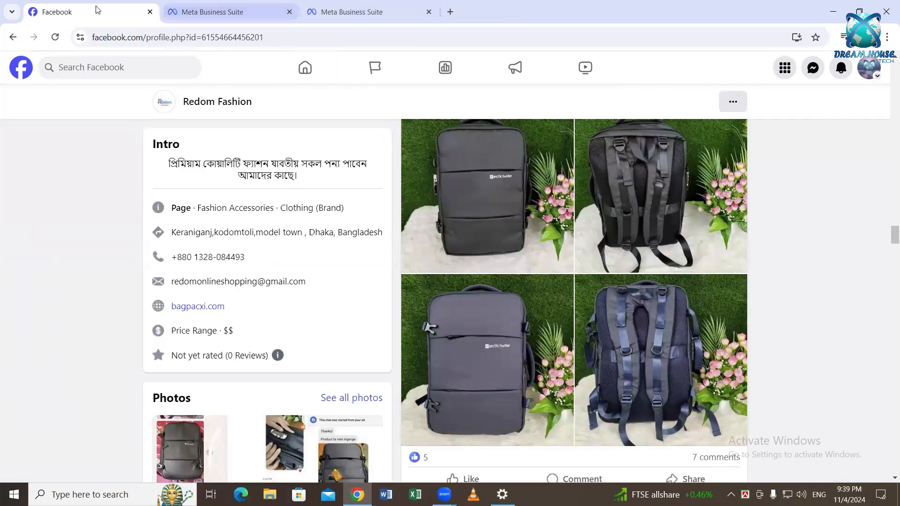
{"action": "left_click", "coordinate": [875, 68]}
{"action": "left_click", "coordinate": [780, 111]}
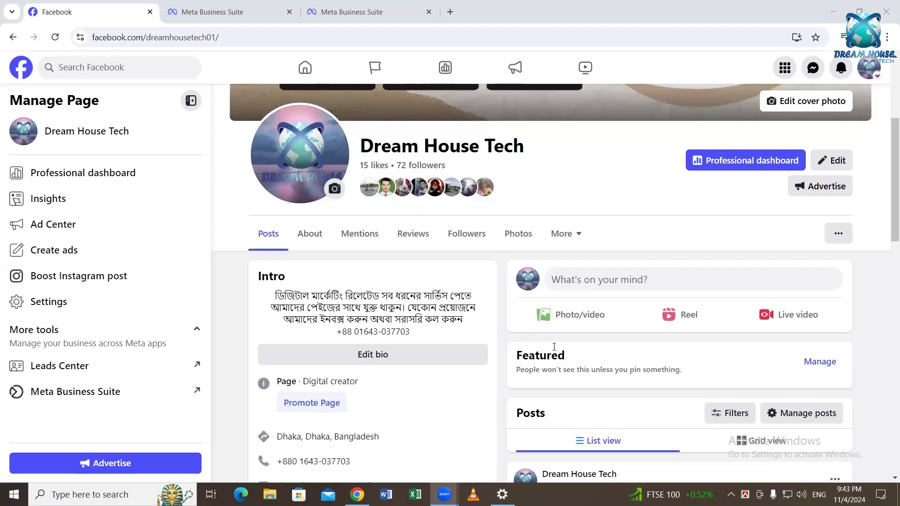
Open Canva in a new tab, search it for "digital marketing" and browse the designs and templates found
{"action": "left_click", "coordinate": [450, 12]}
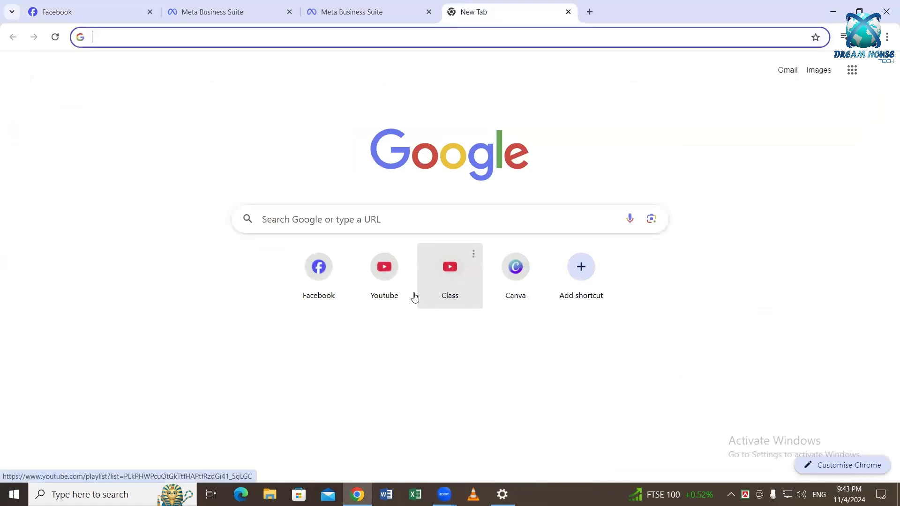
{"action": "left_click", "coordinate": [515, 268]}
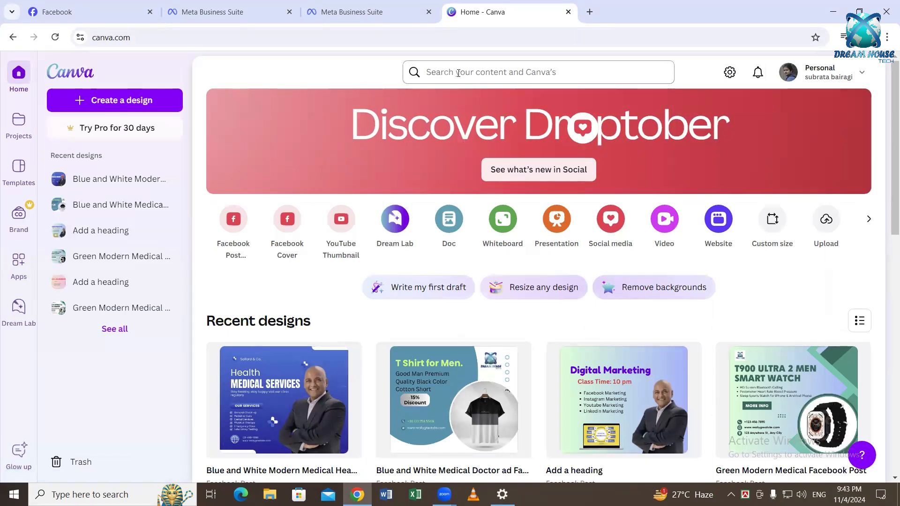
{"action": "left_click", "coordinate": [458, 73]}
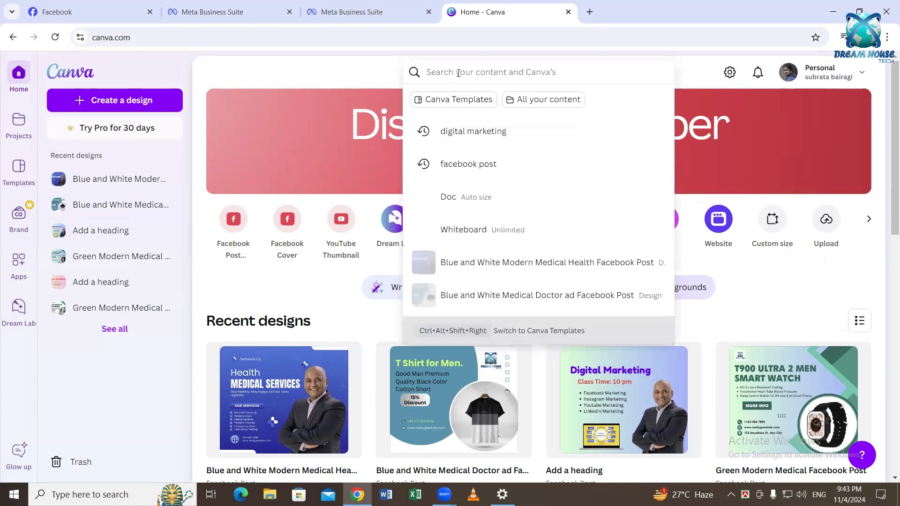
{"action": "left_click", "coordinate": [372, 71]}
{"action": "left_click", "coordinate": [428, 72]}
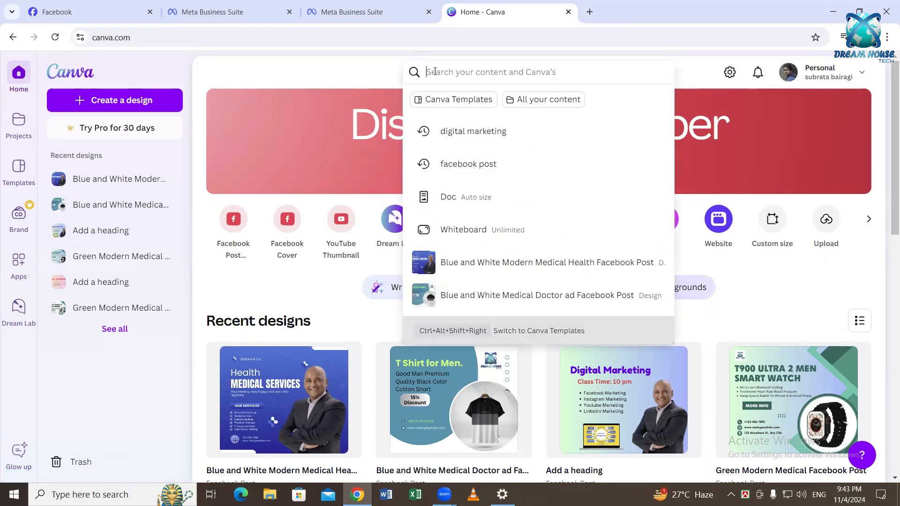
{"action": "left_click", "coordinate": [454, 138]}
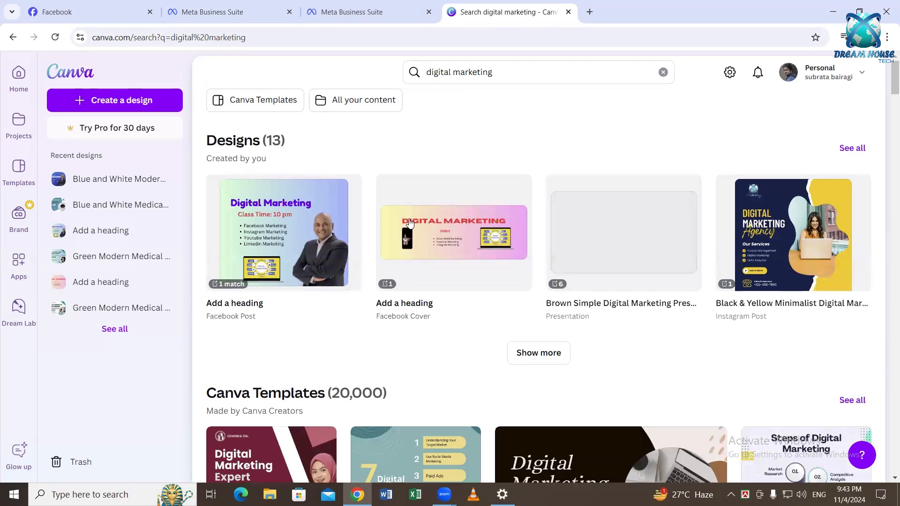
{"action": "scroll", "coordinate": [555, 307], "scroll_direction": "down", "scroll_amount": 4}
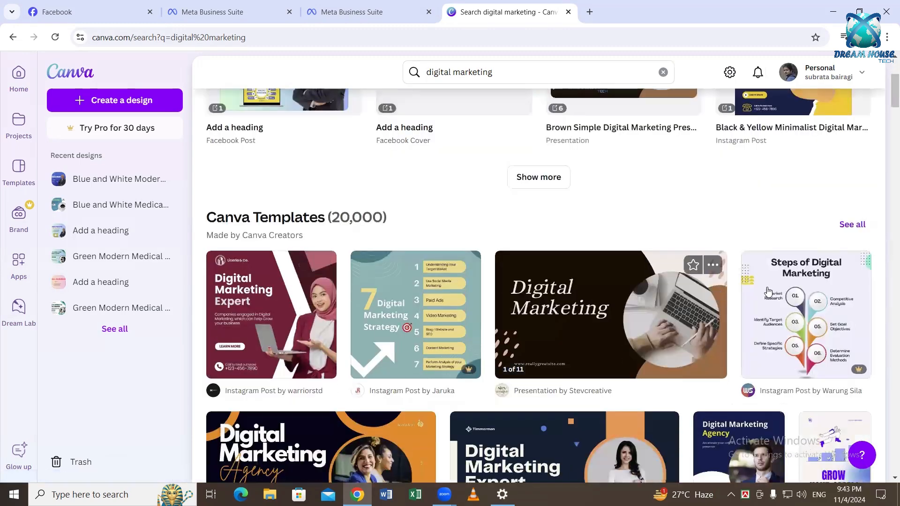
{"action": "scroll", "coordinate": [677, 216], "scroll_direction": "down", "scroll_amount": 4}
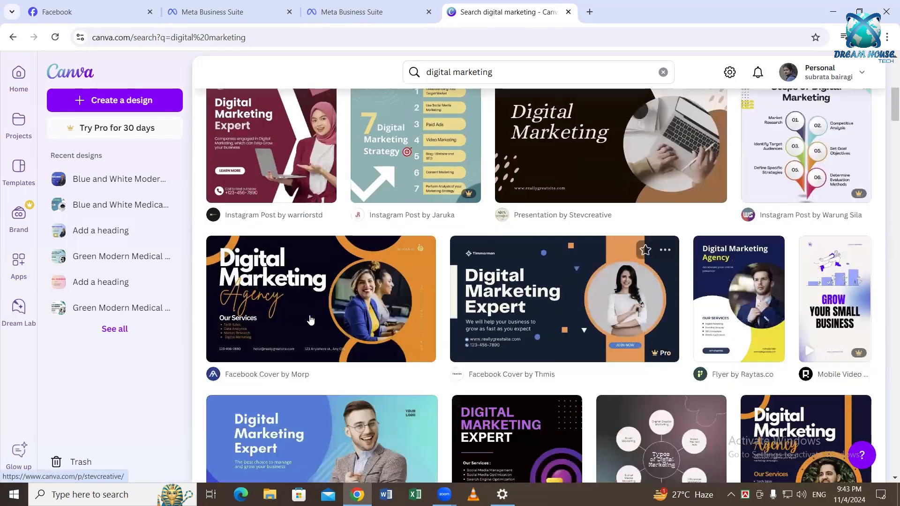
{"action": "scroll", "coordinate": [311, 329], "scroll_direction": "down", "scroll_amount": 3}
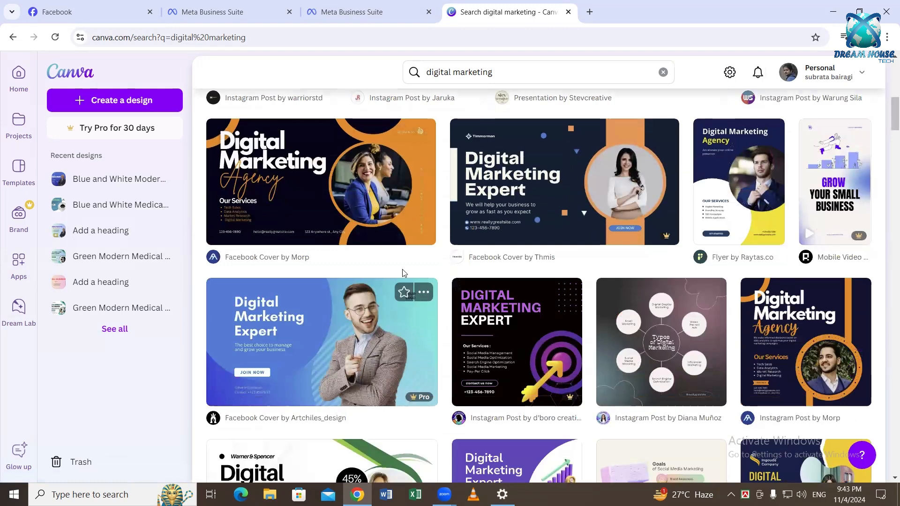
{"action": "scroll", "coordinate": [328, 262], "scroll_direction": "down", "scroll_amount": 3}
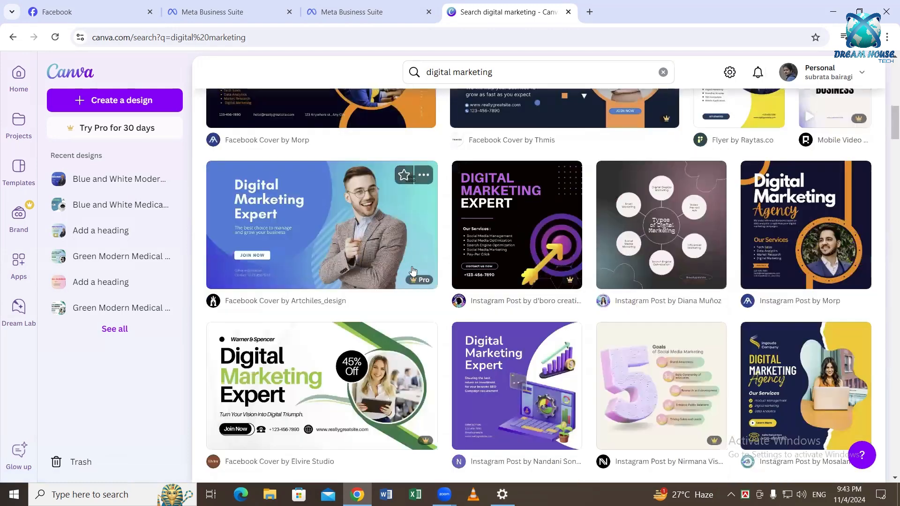
Go to the Facebook Posts category of the social media templates and search Canva's templates for "digital marketing"
{"action": "left_click", "coordinate": [21, 174]}
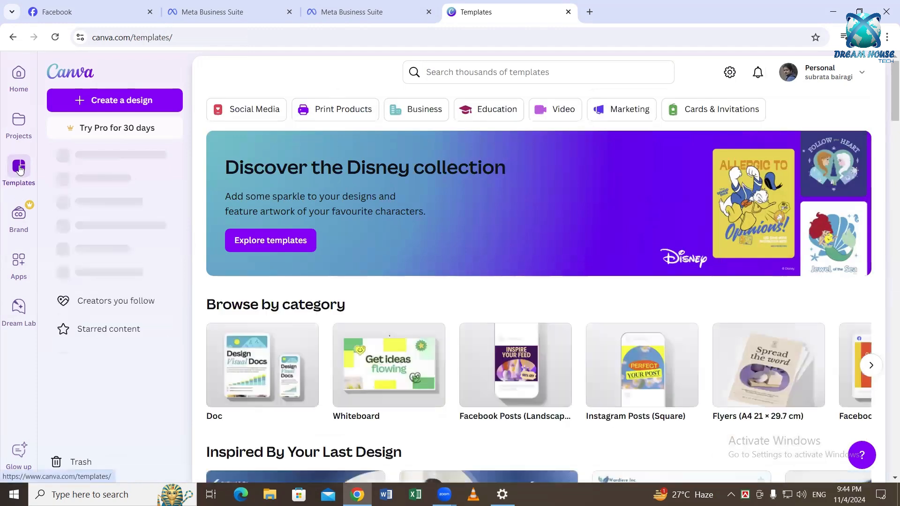
{"action": "left_click", "coordinate": [102, 201]}
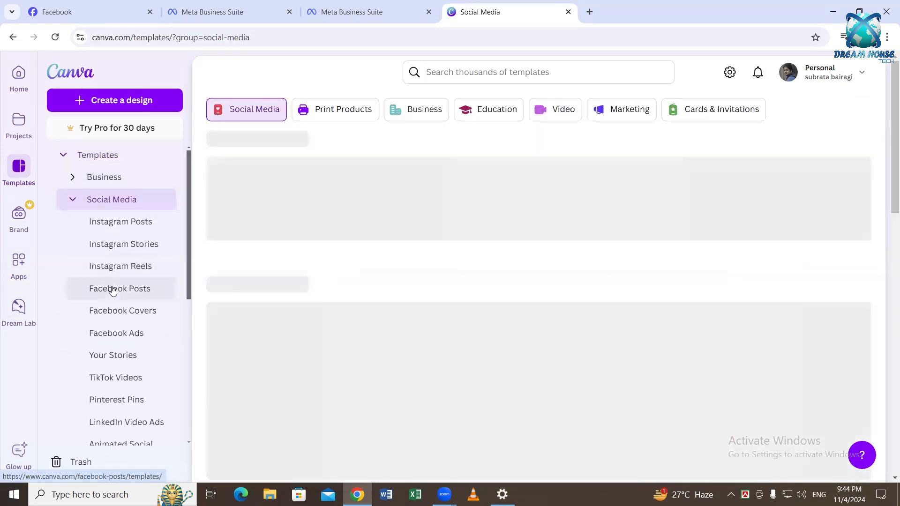
{"action": "left_click", "coordinate": [113, 289]}
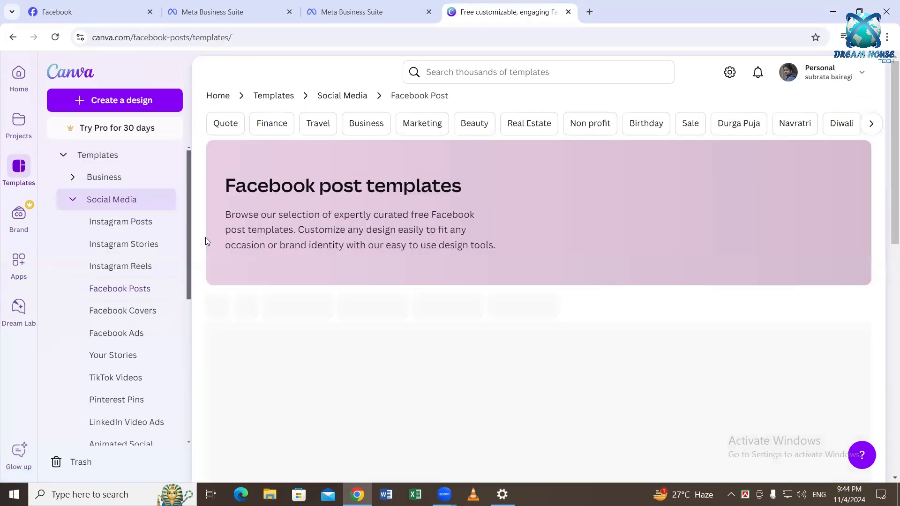
{"action": "left_click", "coordinate": [462, 75]}
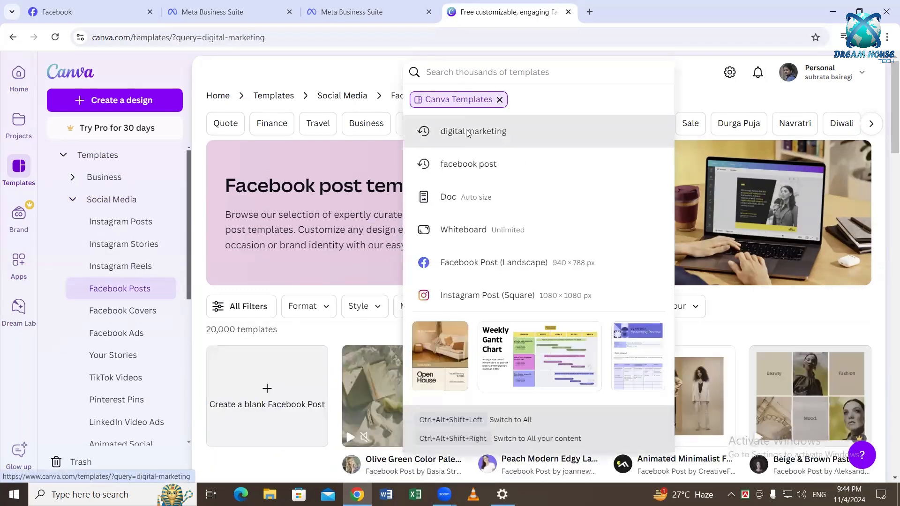
{"action": "left_click", "coordinate": [468, 130]}
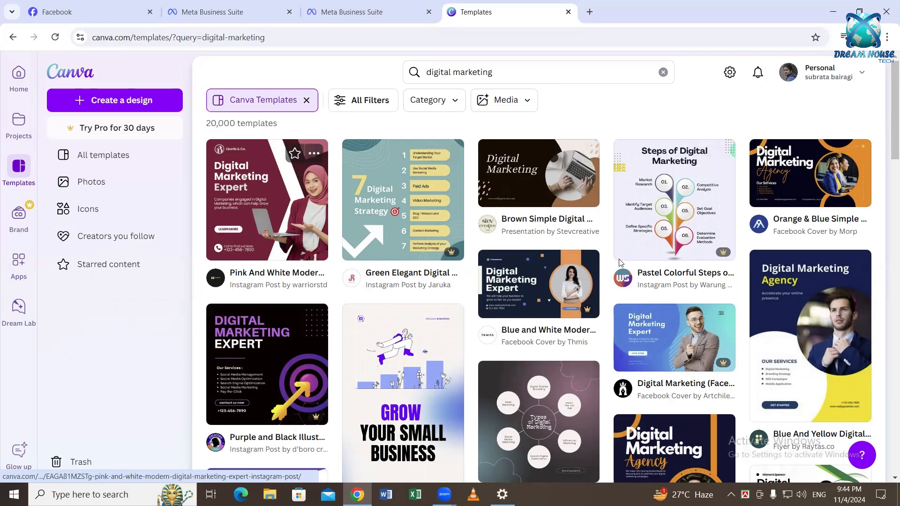
Find the Orange Blue Modern Digital Marketing Agency Instagram Post (Square) template and open it for customising
{"action": "scroll", "coordinate": [729, 294], "scroll_direction": "down", "scroll_amount": 3}
{"action": "scroll", "coordinate": [729, 294], "scroll_direction": "down", "scroll_amount": 4}
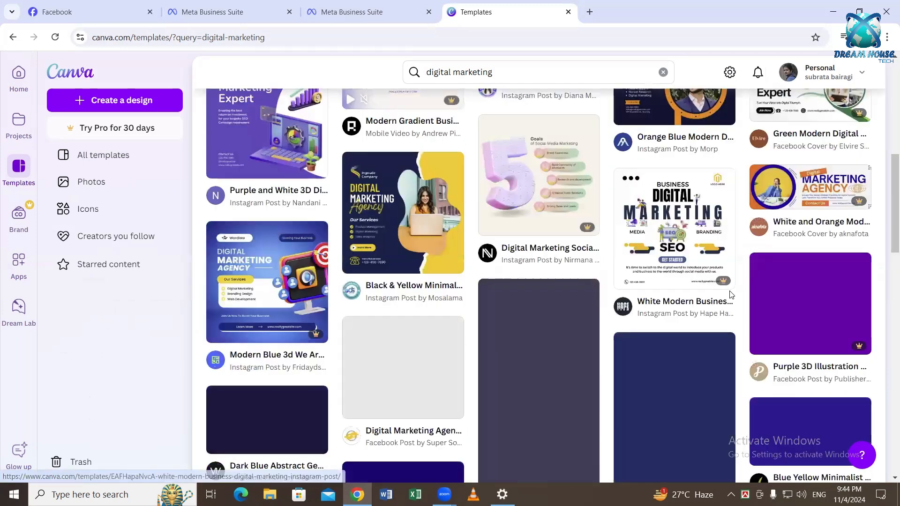
{"action": "scroll", "coordinate": [730, 295], "scroll_direction": "up", "scroll_amount": 2}
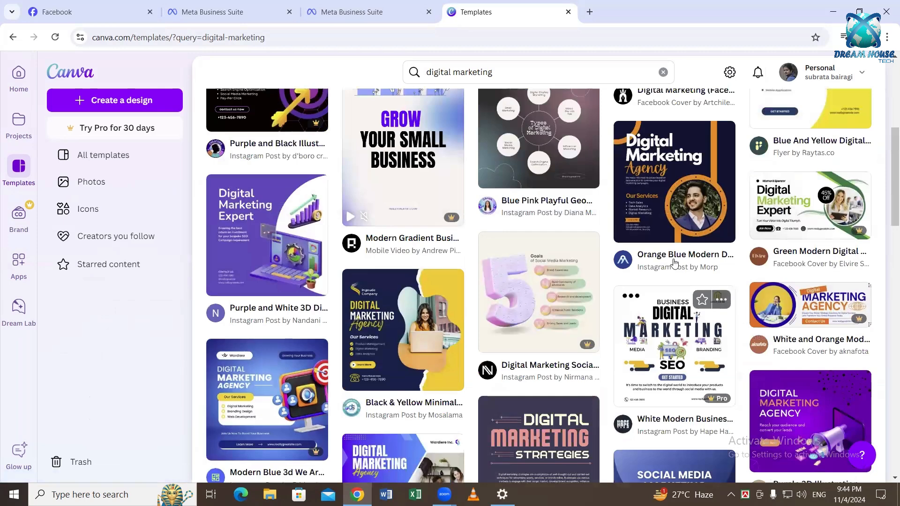
{"action": "scroll", "coordinate": [674, 264], "scroll_direction": "up", "scroll_amount": 1}
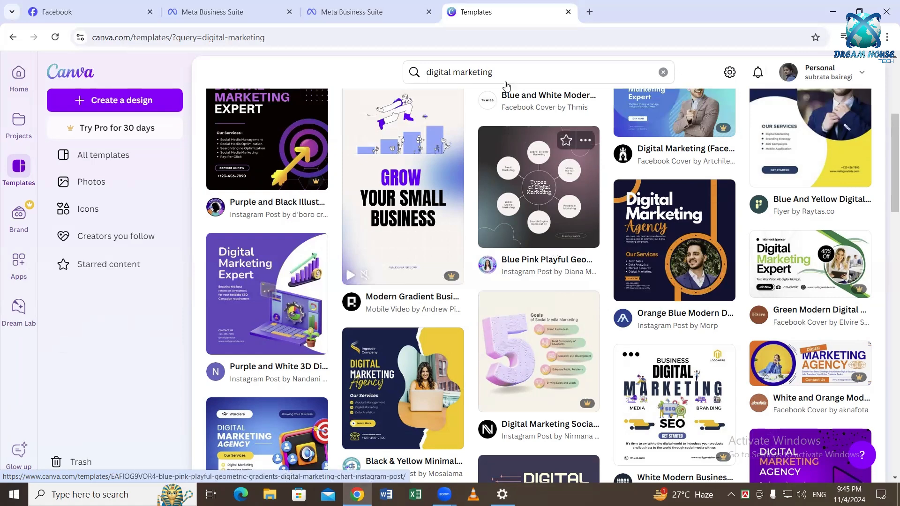
{"action": "left_click", "coordinate": [677, 236]}
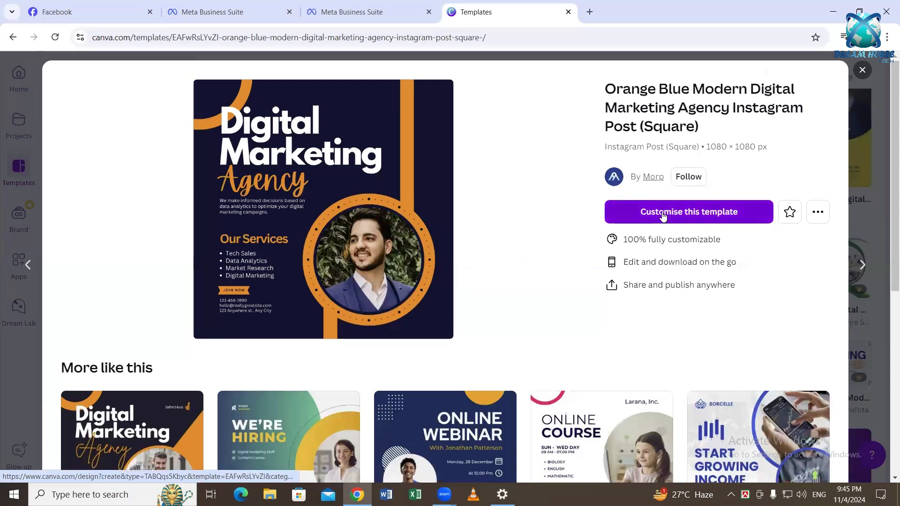
{"action": "left_click", "coordinate": [661, 221]}
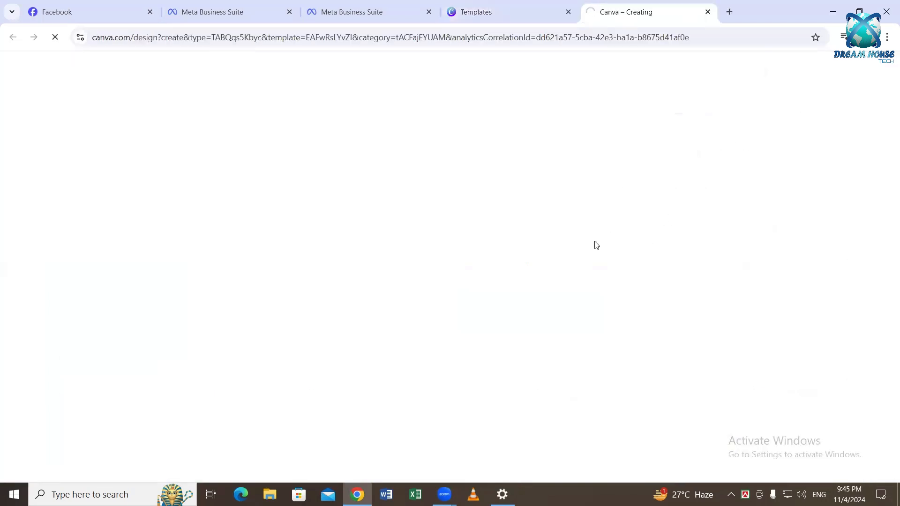